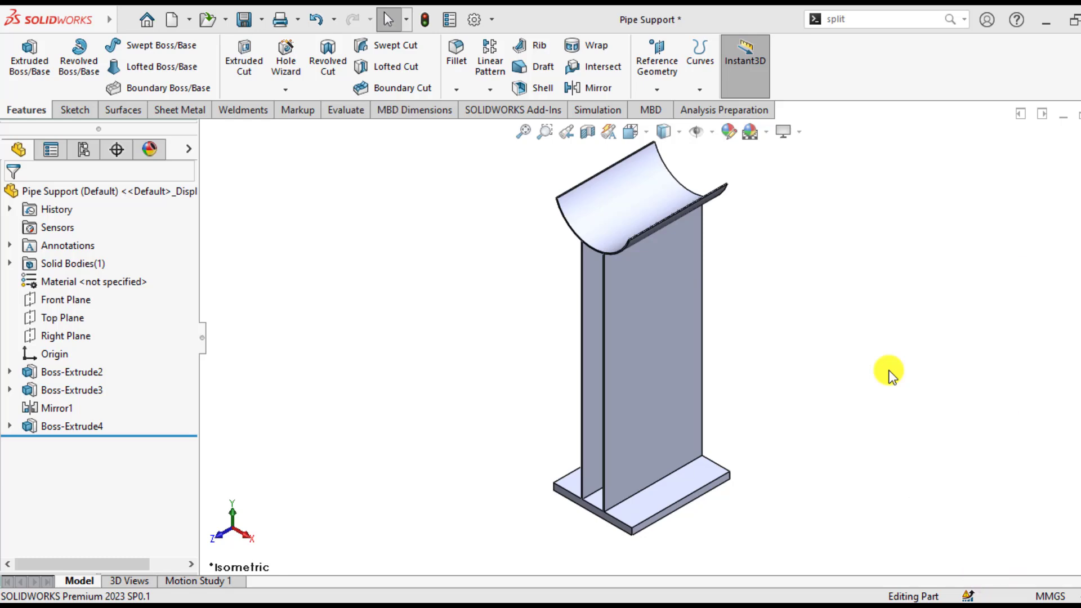
Examine the underside of the pipe support's base plate and the curved saddle face at its upper end
middle_click_drag(813, 378, 760, 374)
left_click(640, 524)
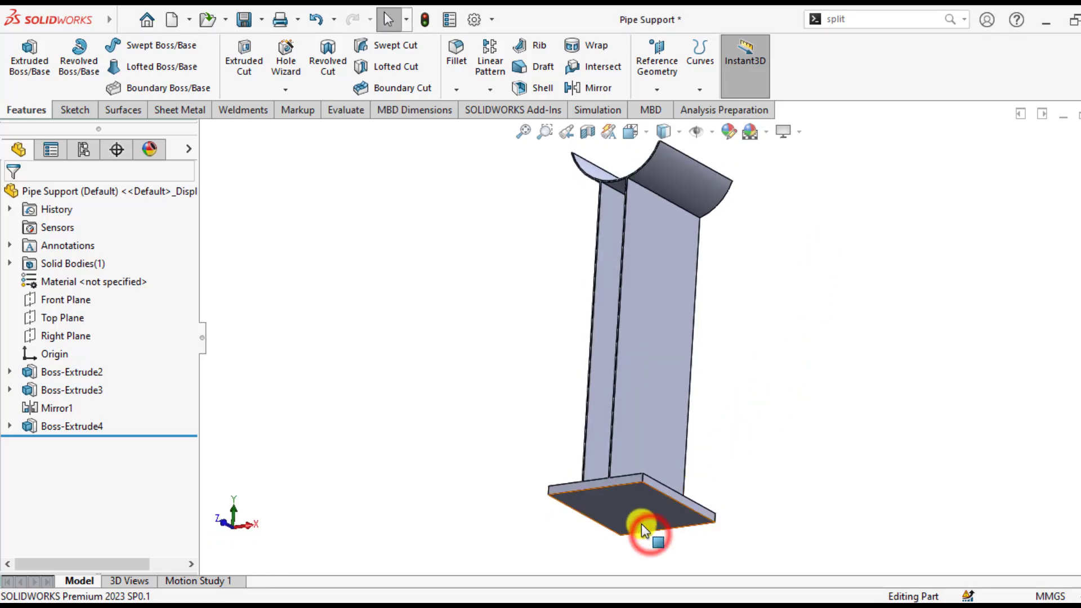
left_click(488, 393)
middle_click_drag(495, 321, 495, 453)
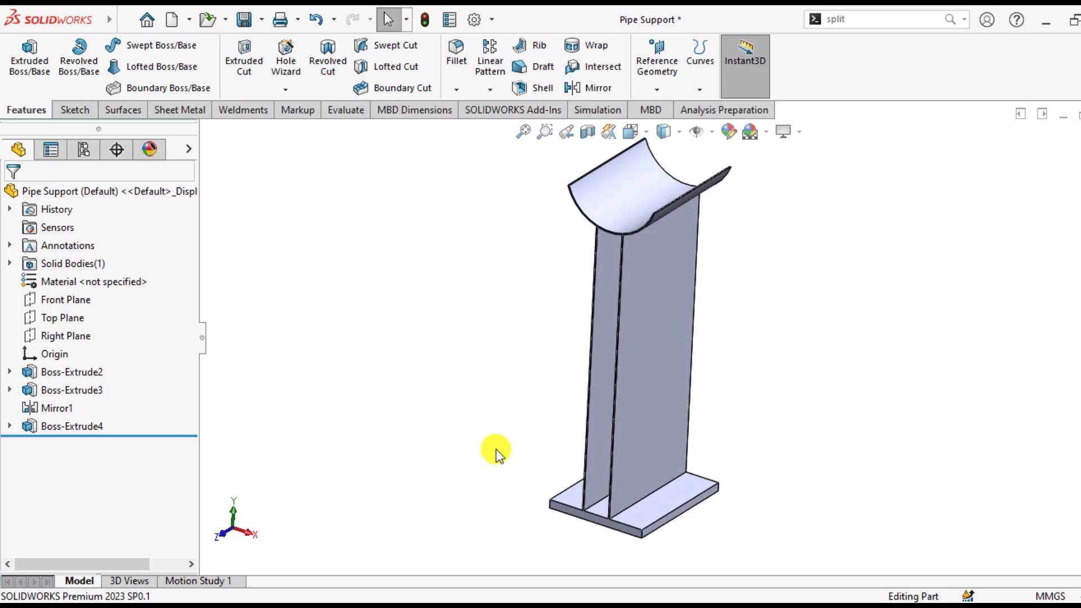
left_click(619, 200)
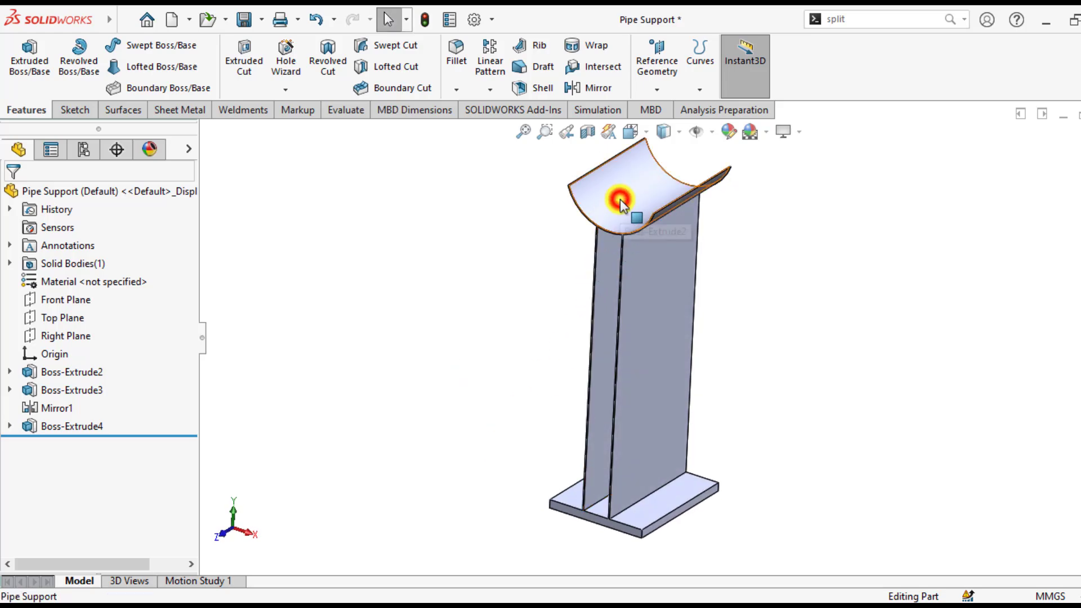
left_click(459, 284)
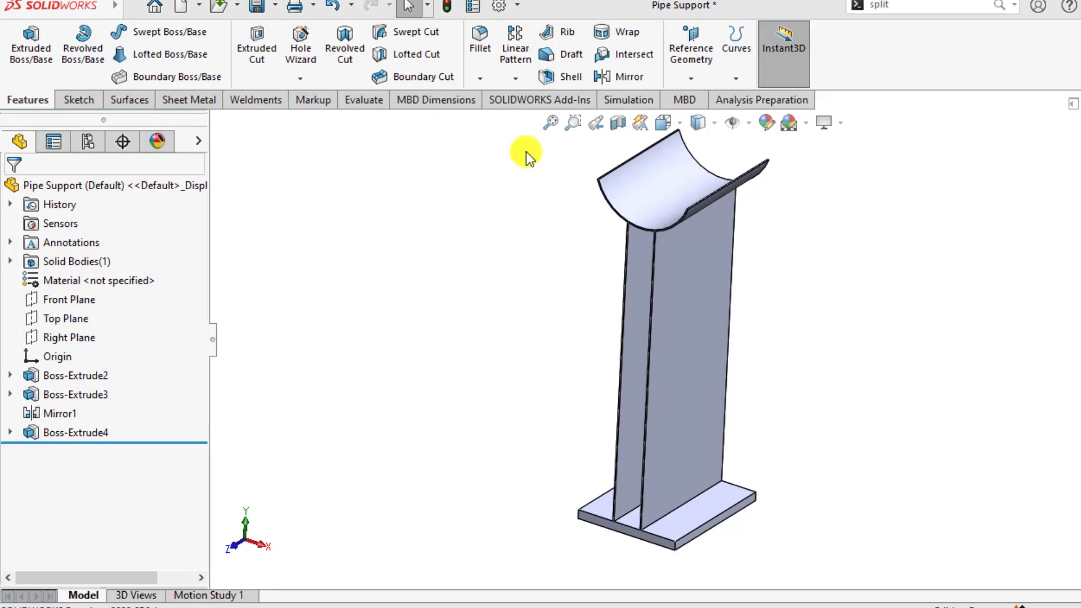
Create a Buckling simulation study named "Buckling of Pipe Support"
left_click(623, 99)
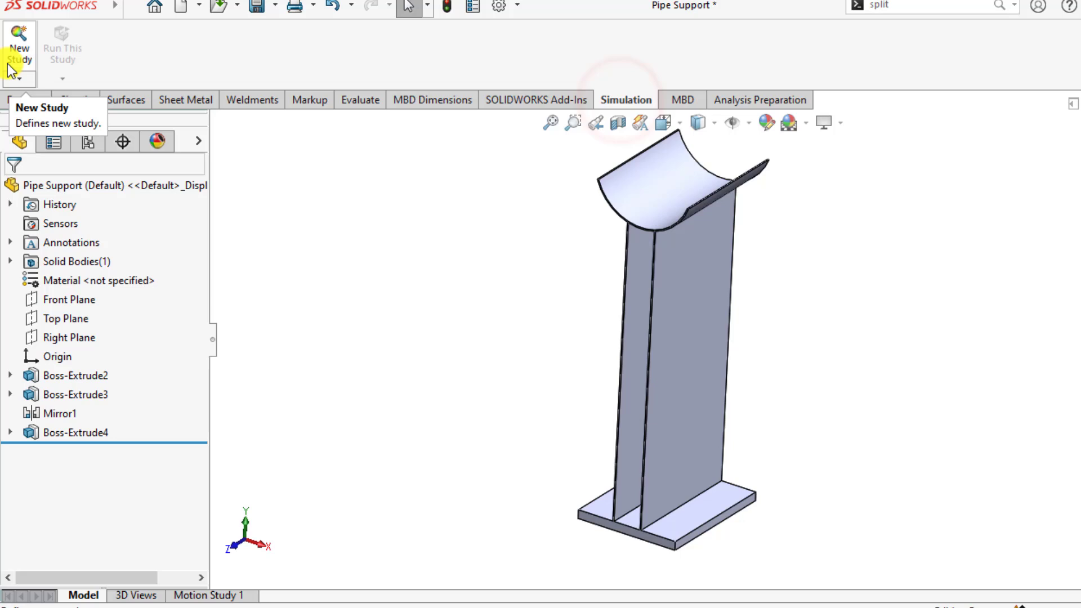
left_click(19, 46)
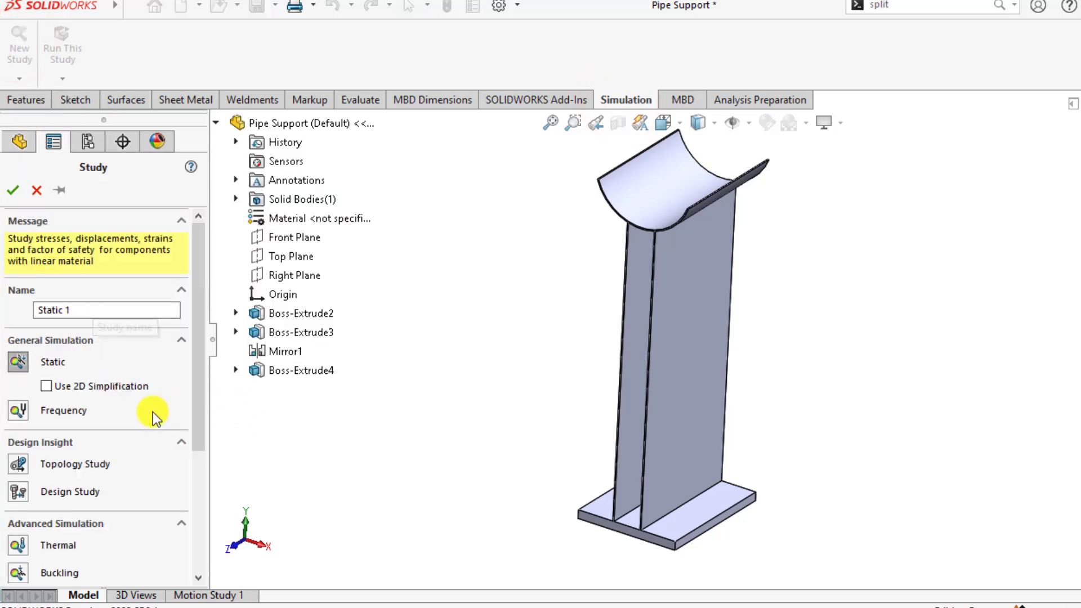
left_click_drag(195, 410, 154, 481)
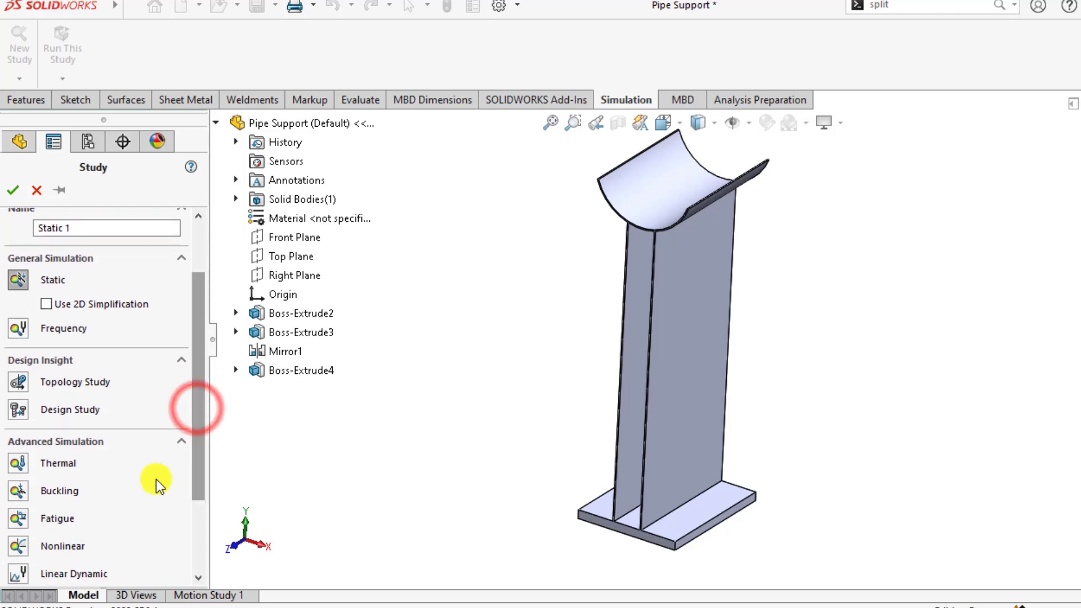
left_click(23, 497)
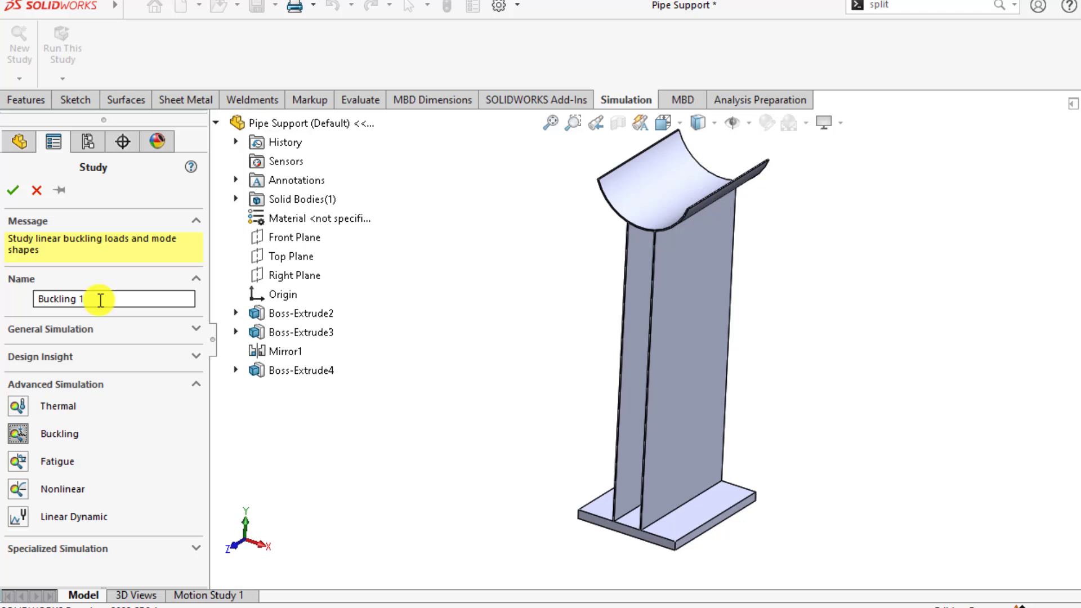
left_click_drag(172, 299, 2, 294)
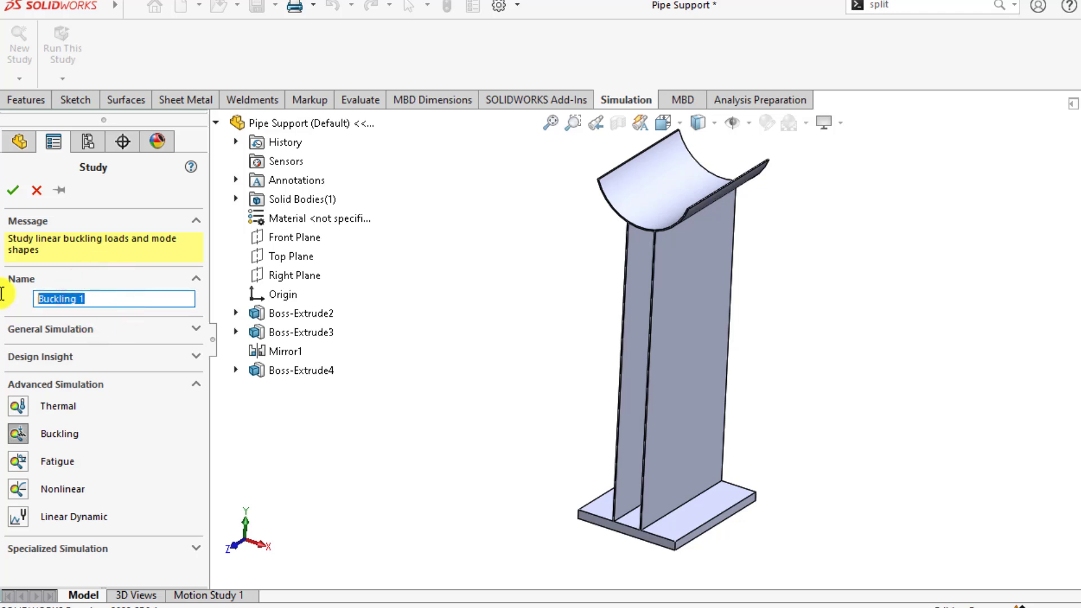
left_click(107, 298)
key("BackSpace")
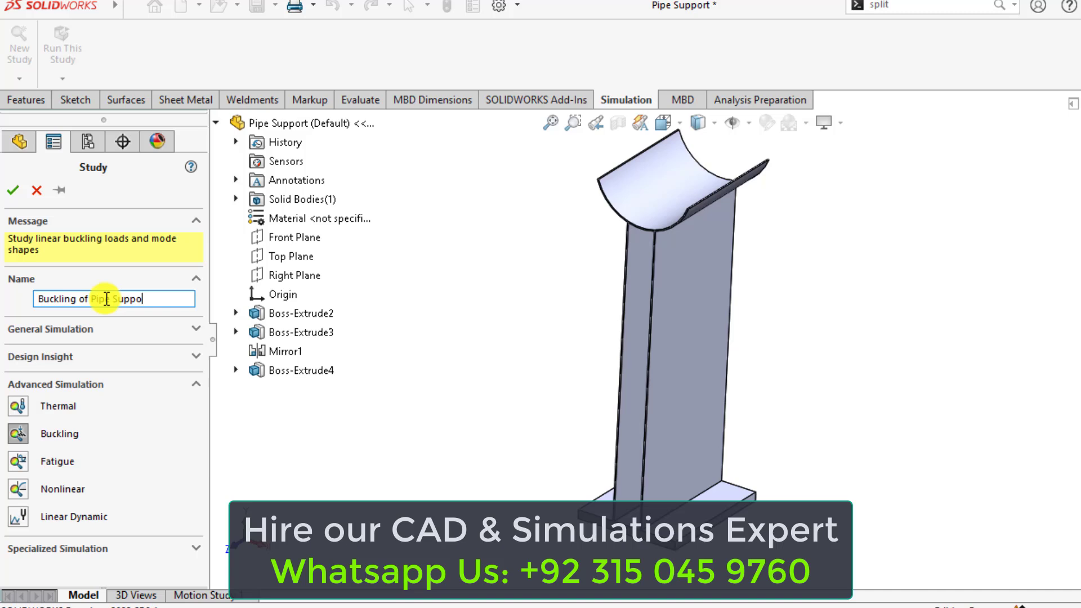
type("of Pipe Support")
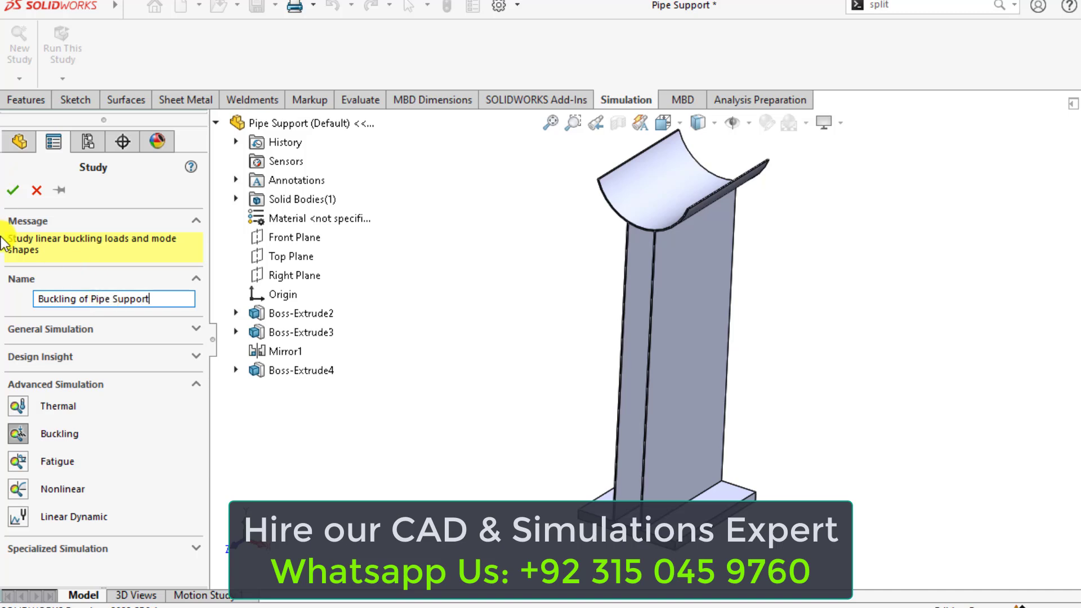
left_click(12, 190)
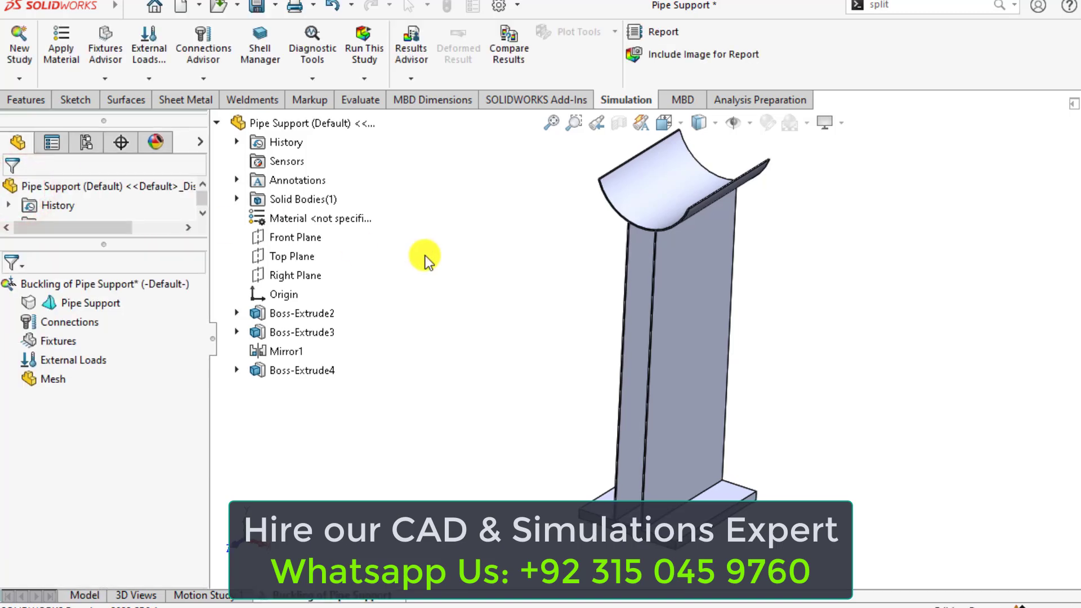
Assign Alloy Steel from the favorite materials to the Pipe Support body in the study
right_click(83, 313)
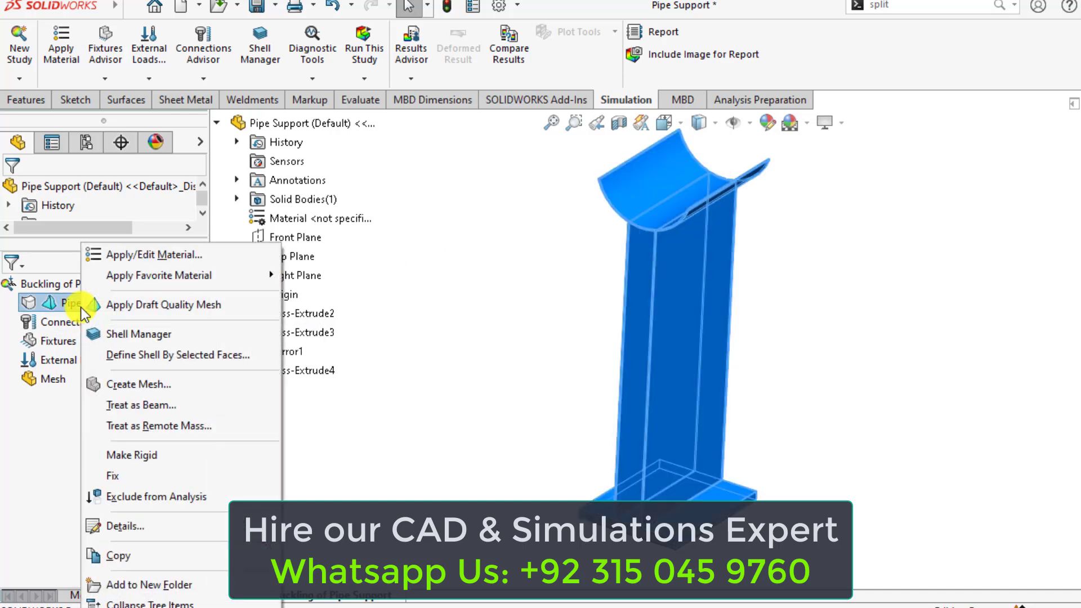
mouse_move(140, 282)
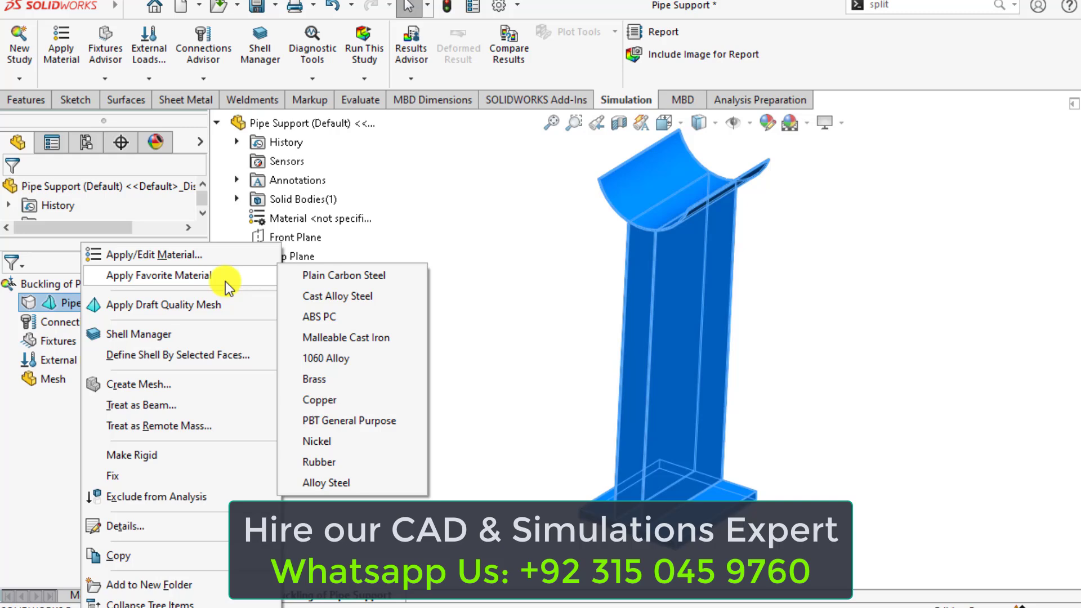
left_click(336, 484)
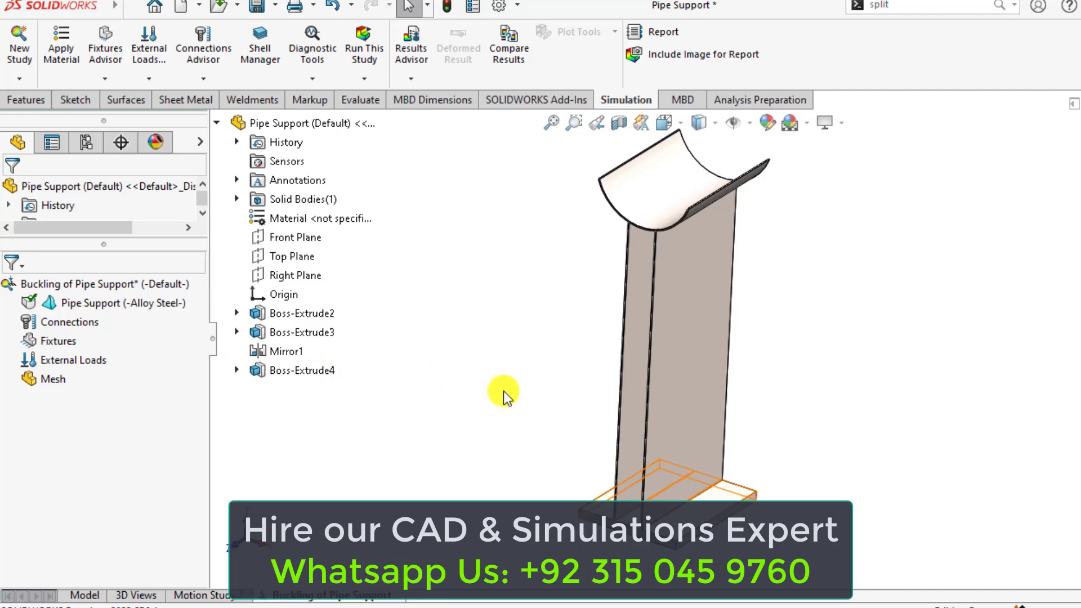
Apply a Fixed Geometry fixture to the underside face of the base plate
key("f")
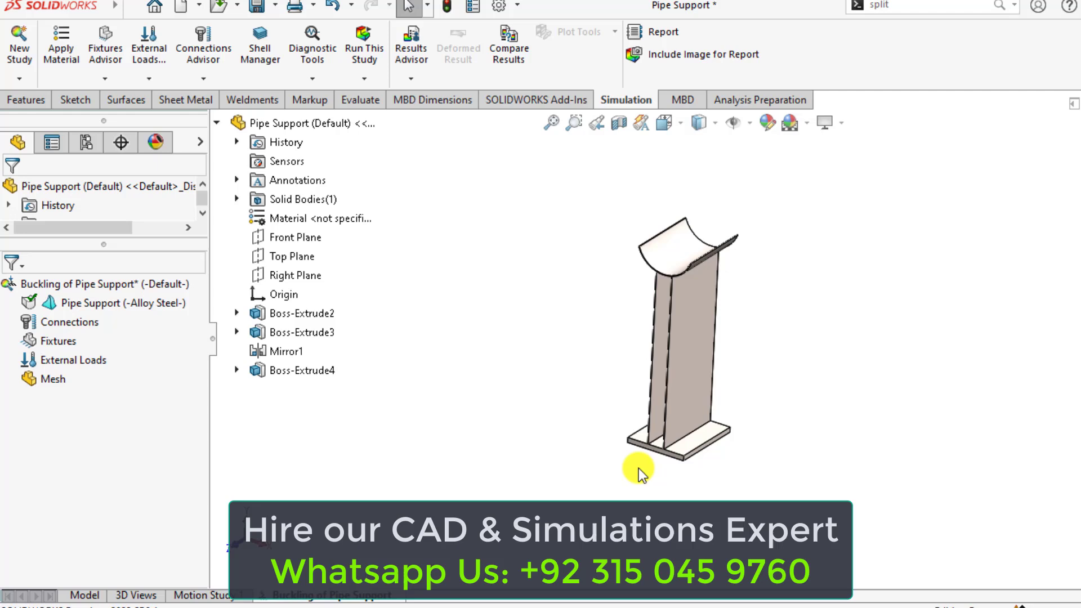
right_click(39, 349)
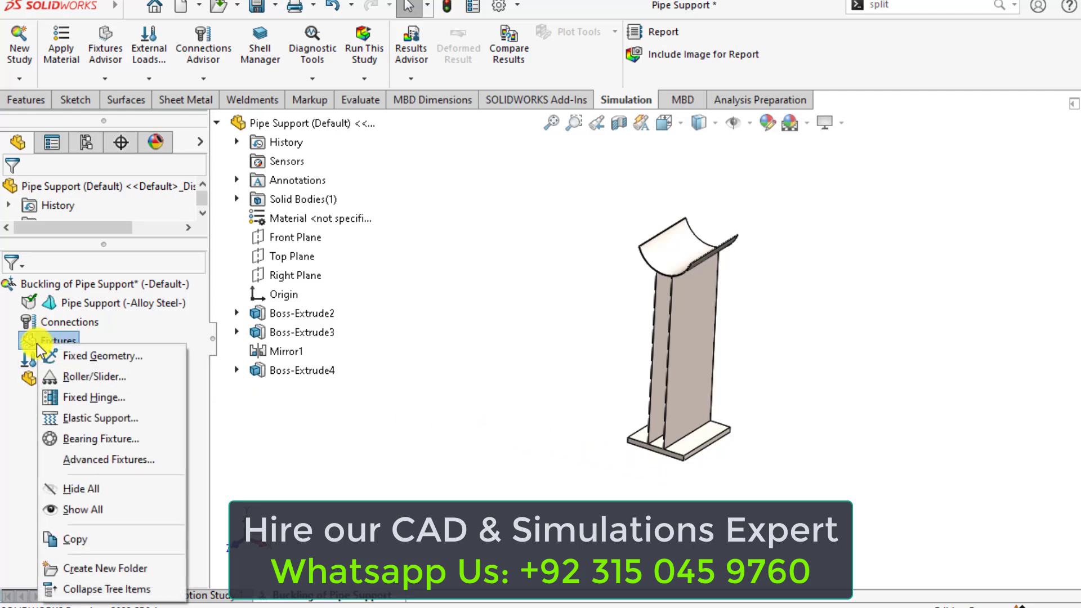
left_click(82, 360)
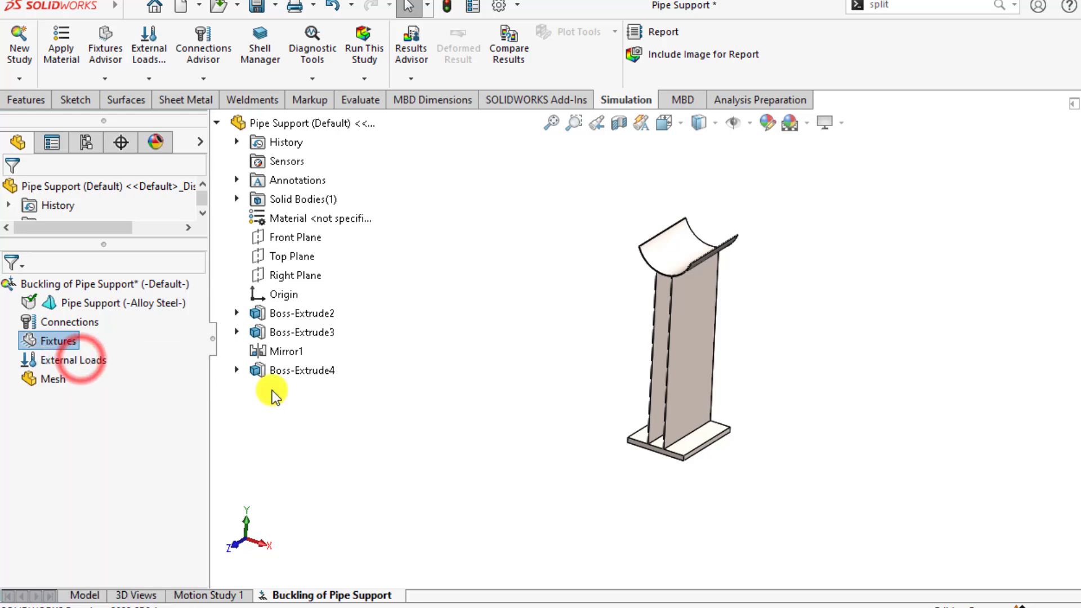
middle_click_drag(482, 431, 698, 430)
left_click(723, 421)
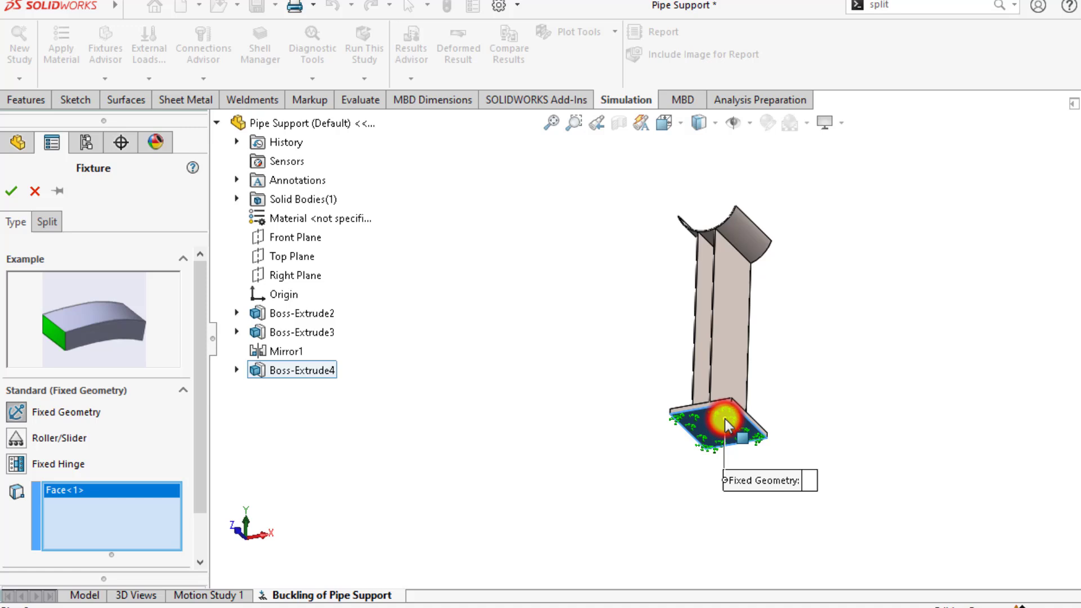
left_click(11, 191)
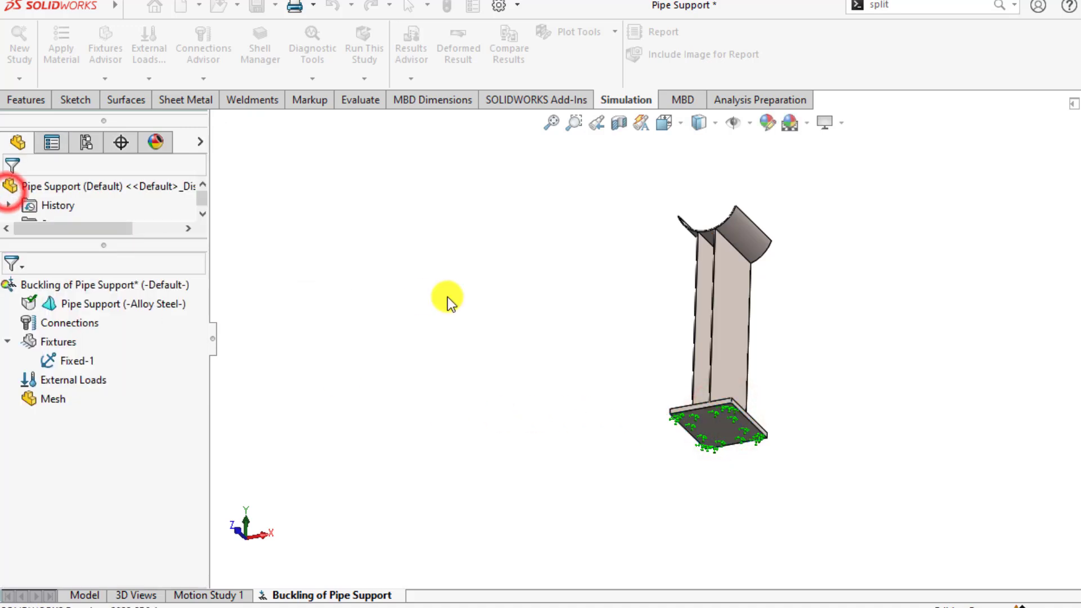
Start a force load on the curved saddle's inner face, using a selected direction referenced to the Front Plane
scroll(684, 323, "down", 2)
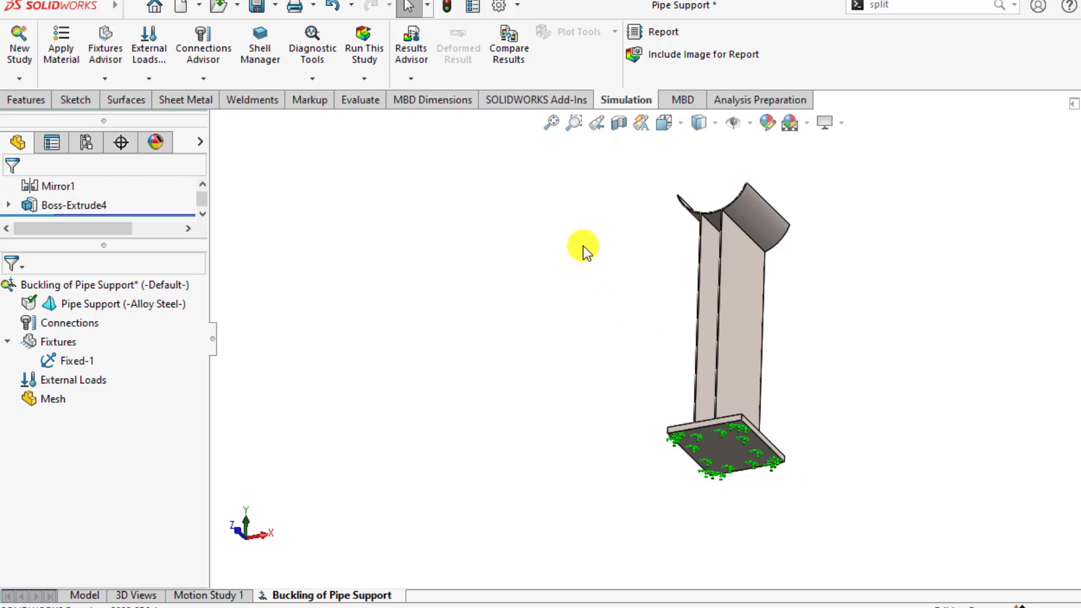
middle_click_drag(582, 248, 607, 367)
scroll(807, 256, "down", 2)
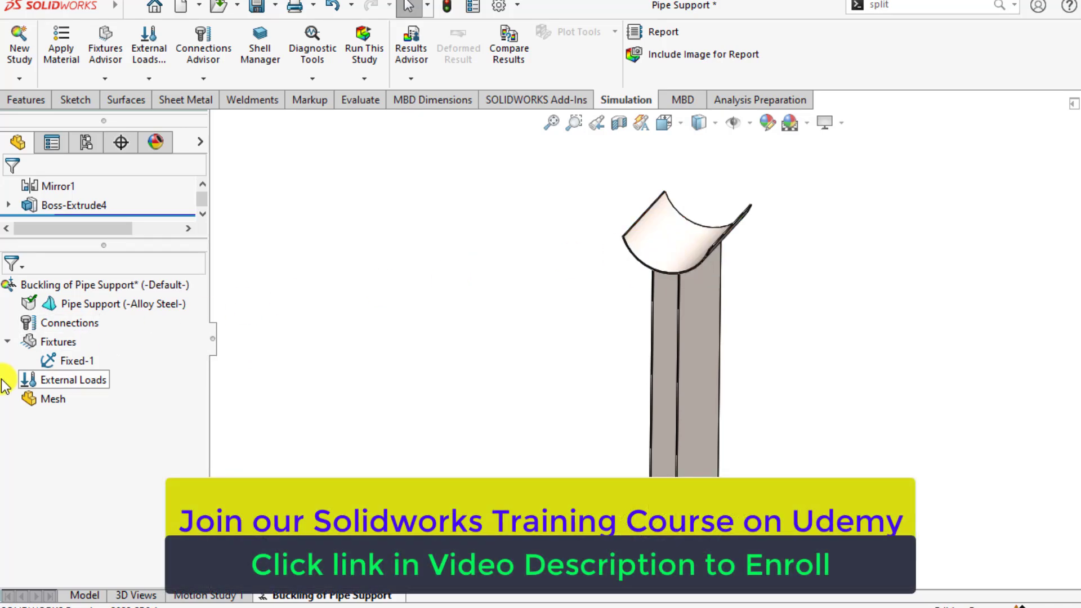
right_click(58, 382)
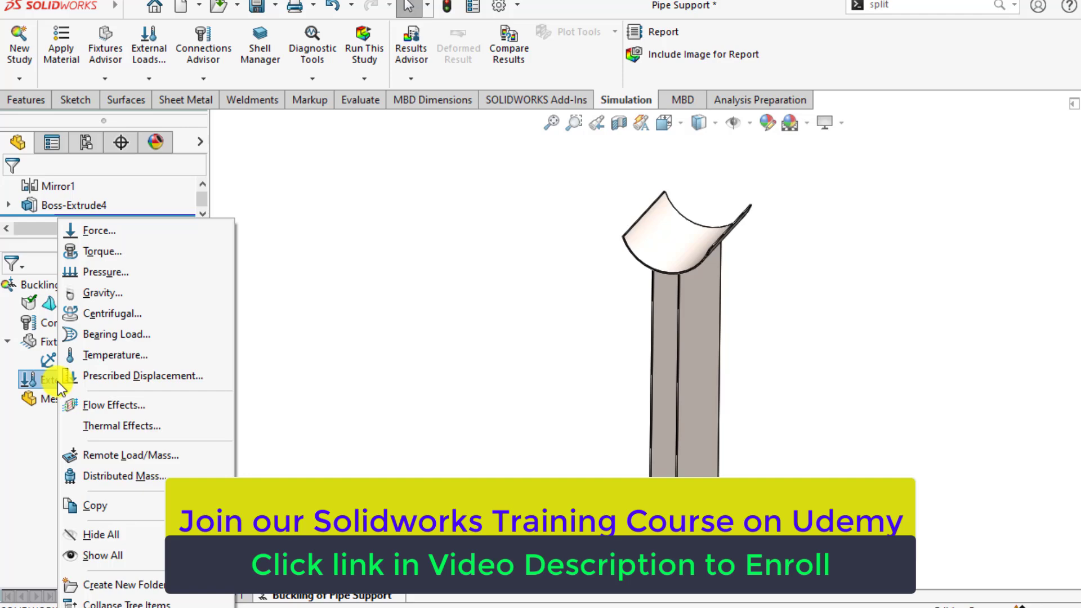
left_click(95, 231)
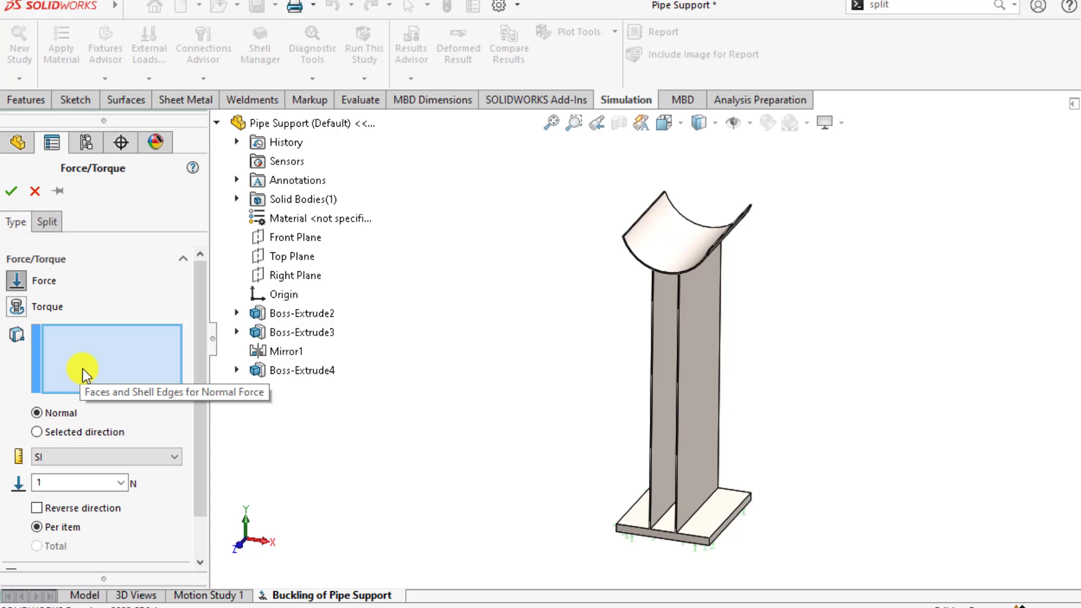
left_click(658, 239)
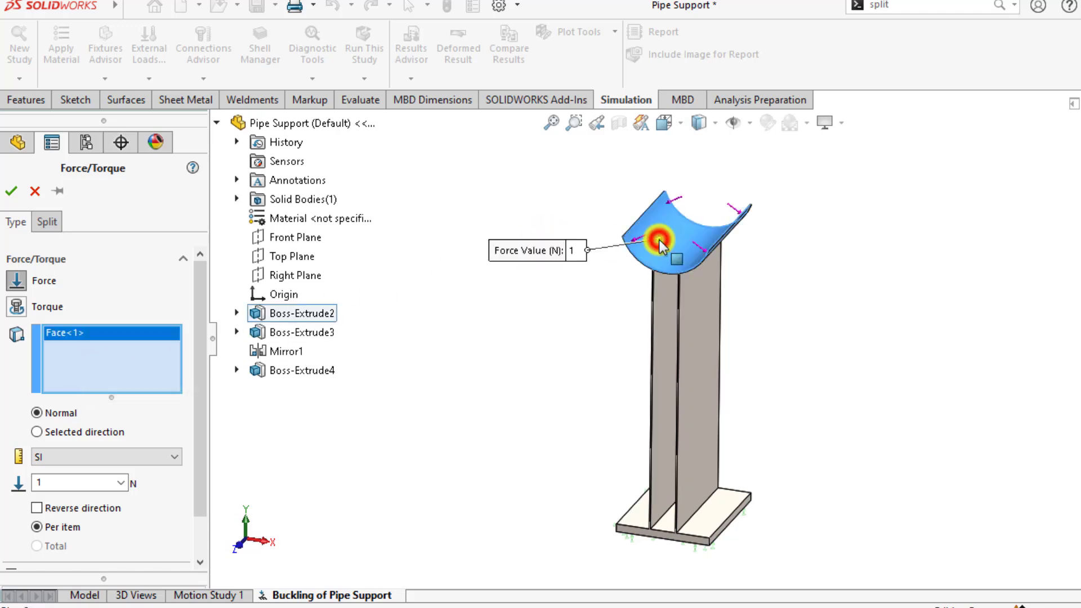
left_click(34, 434)
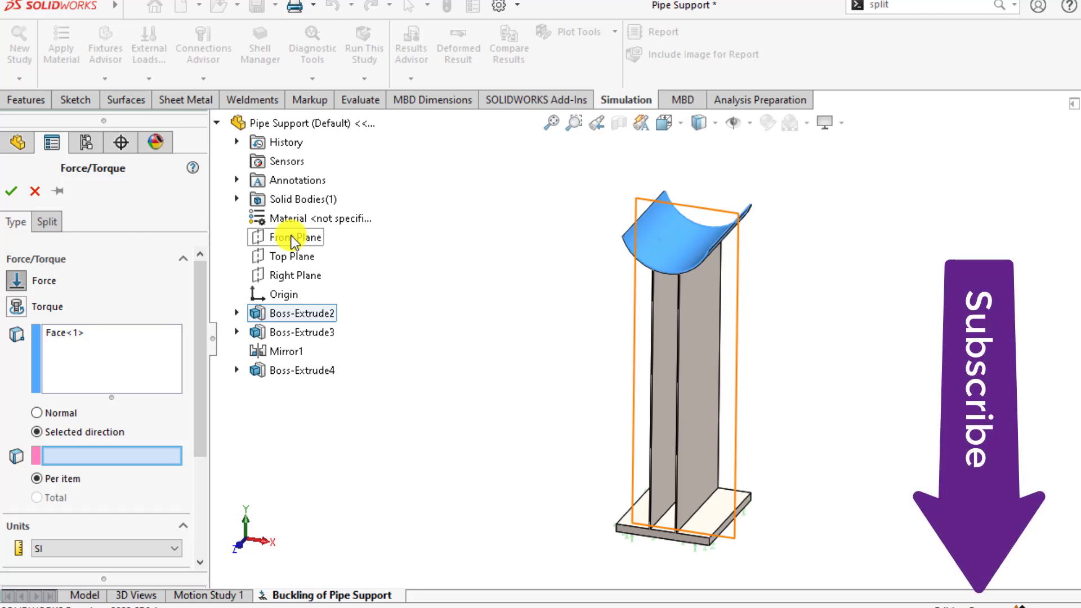
left_click(292, 240)
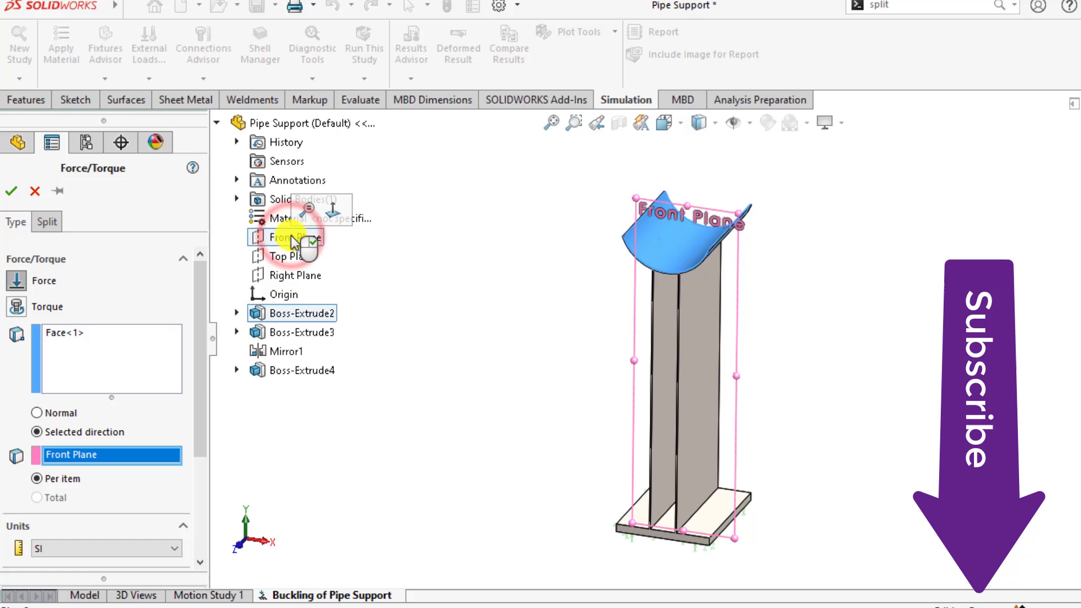
Set the force to 9500 N along plane direction 2 and reverse it so it acts downward
left_click_drag(200, 369, 217, 471)
left_click(16, 439)
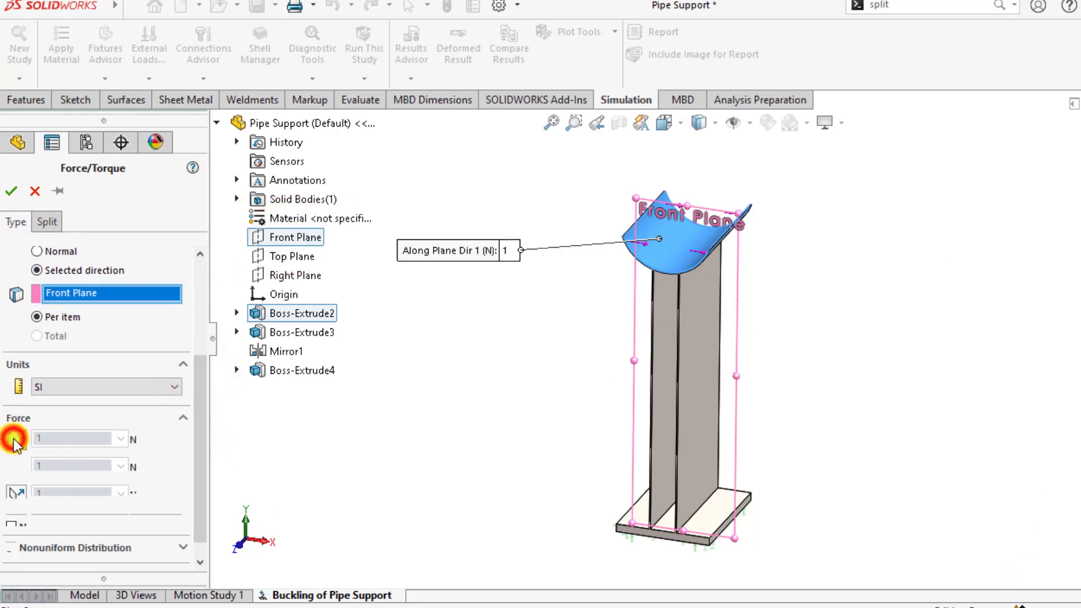
left_click(14, 439)
left_click(15, 467)
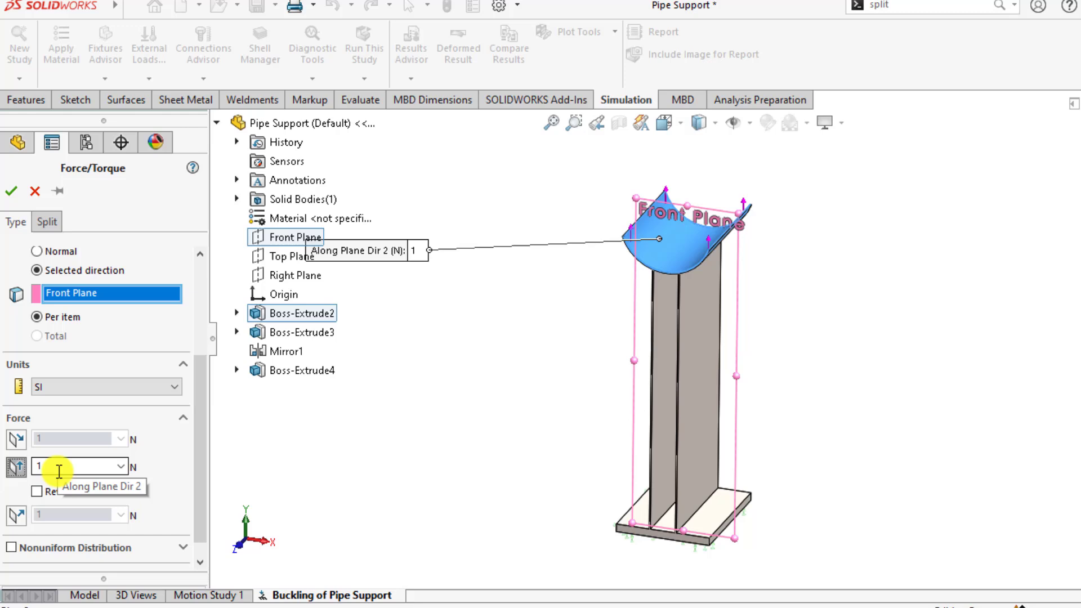
double_click(59, 467)
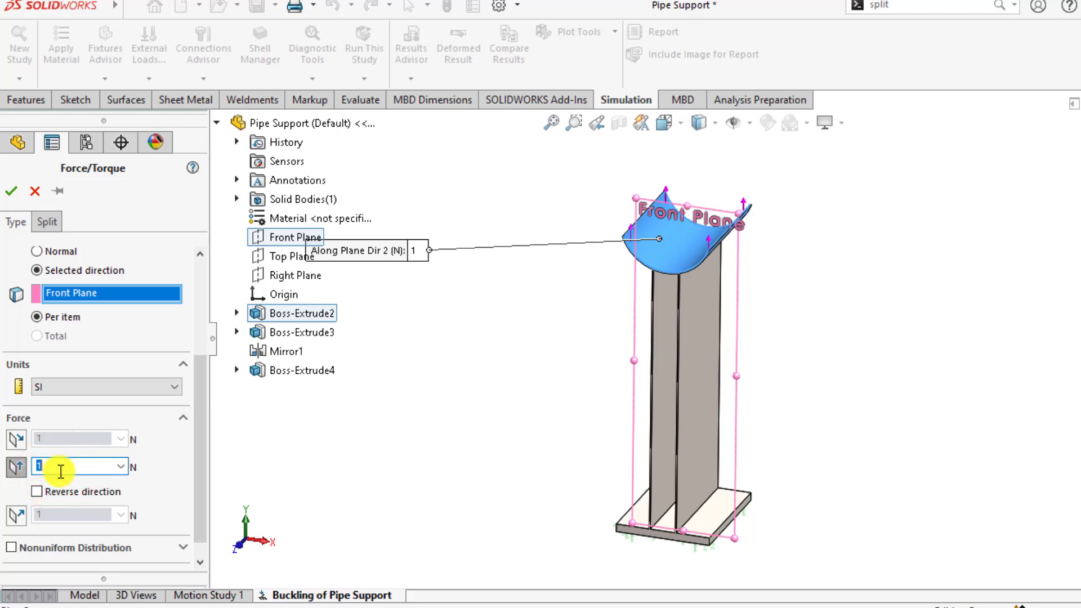
type("9500")
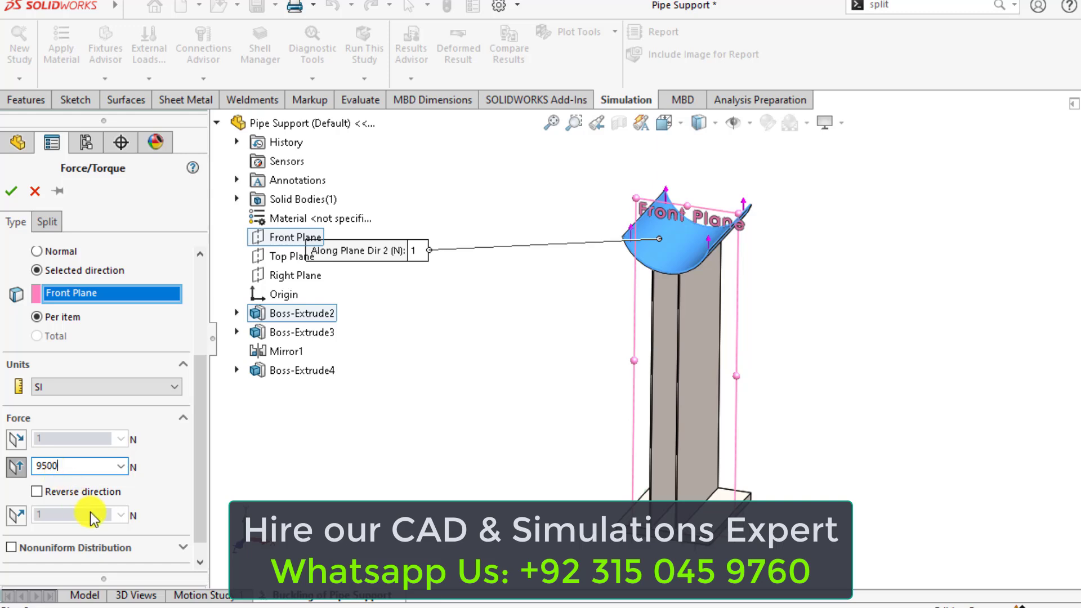
left_click(37, 492)
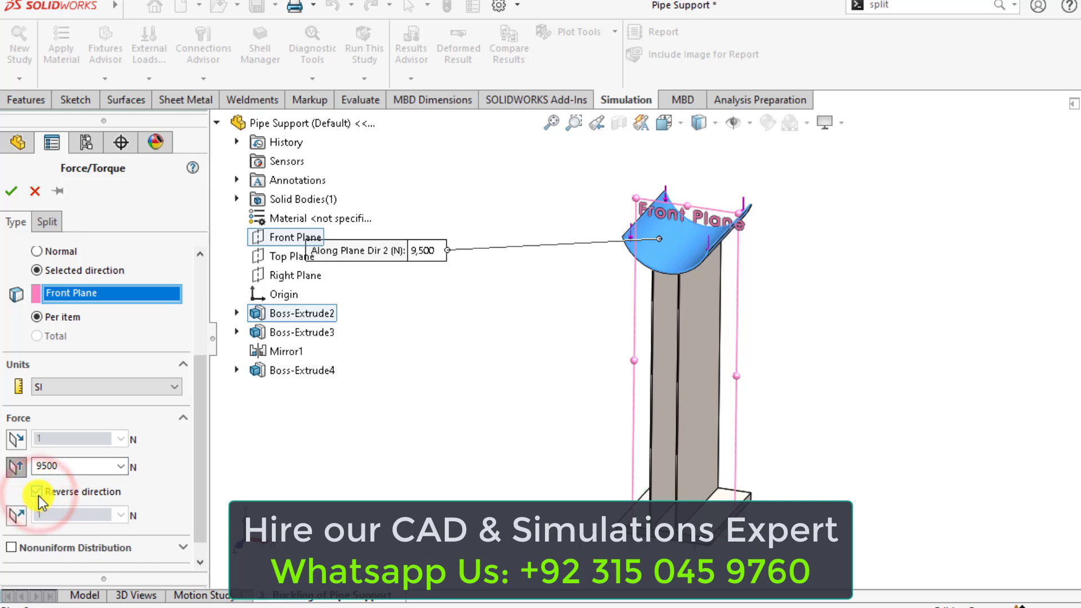
Set the force's symbol size to 200 in its symbol settings
left_click_drag(201, 395, 203, 408)
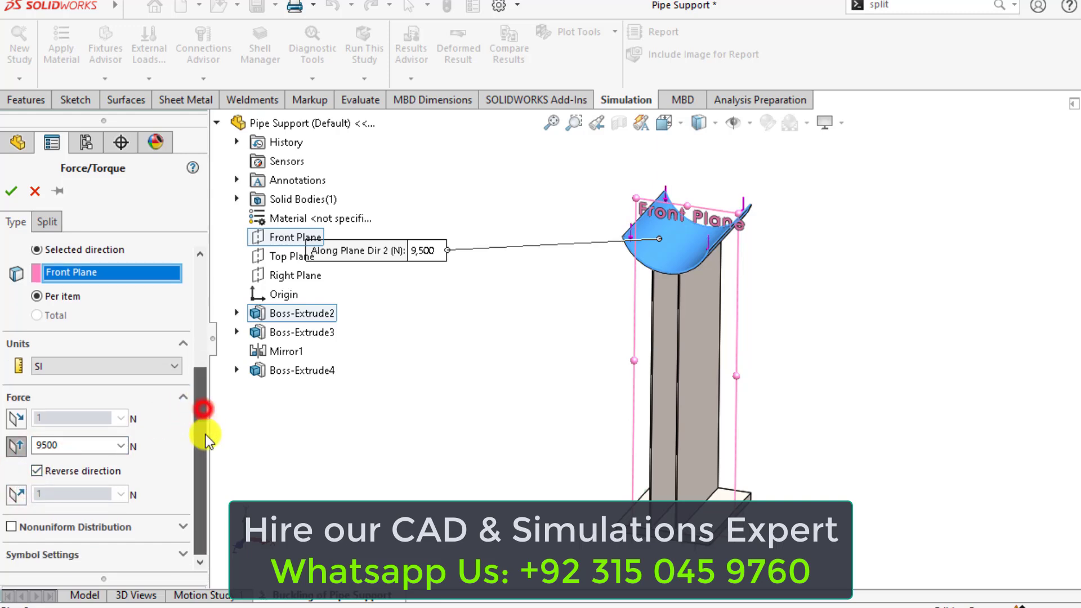
left_click(42, 554)
left_click_drag(198, 460, 198, 499)
left_click(53, 529)
left_click_drag(54, 530, 11, 532)
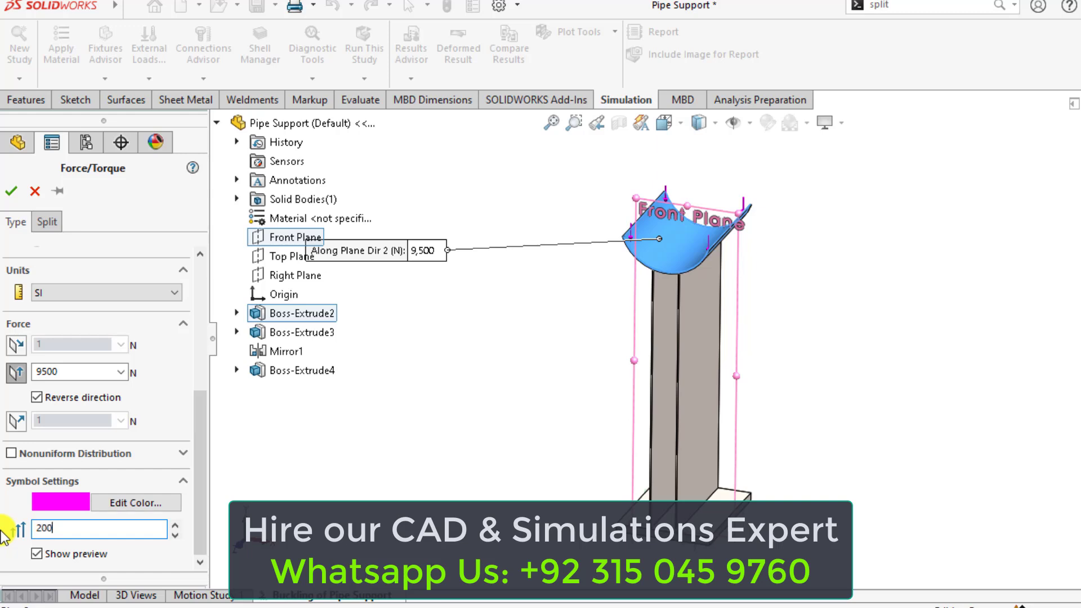
key("Return")
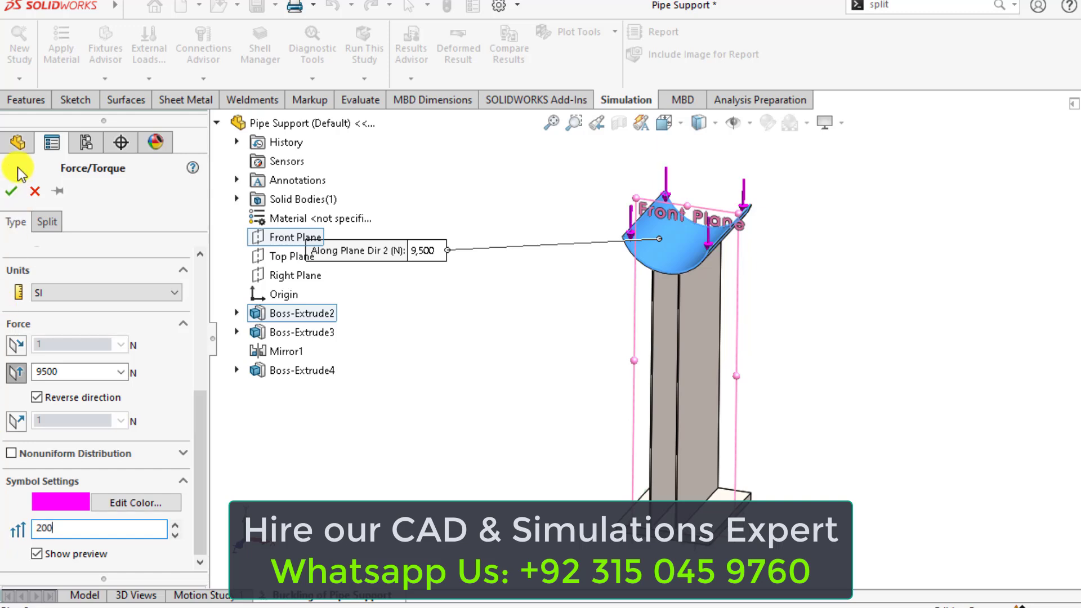
Accept the force load and set the number of buckling modes to 5 in the study properties
left_click(11, 191)
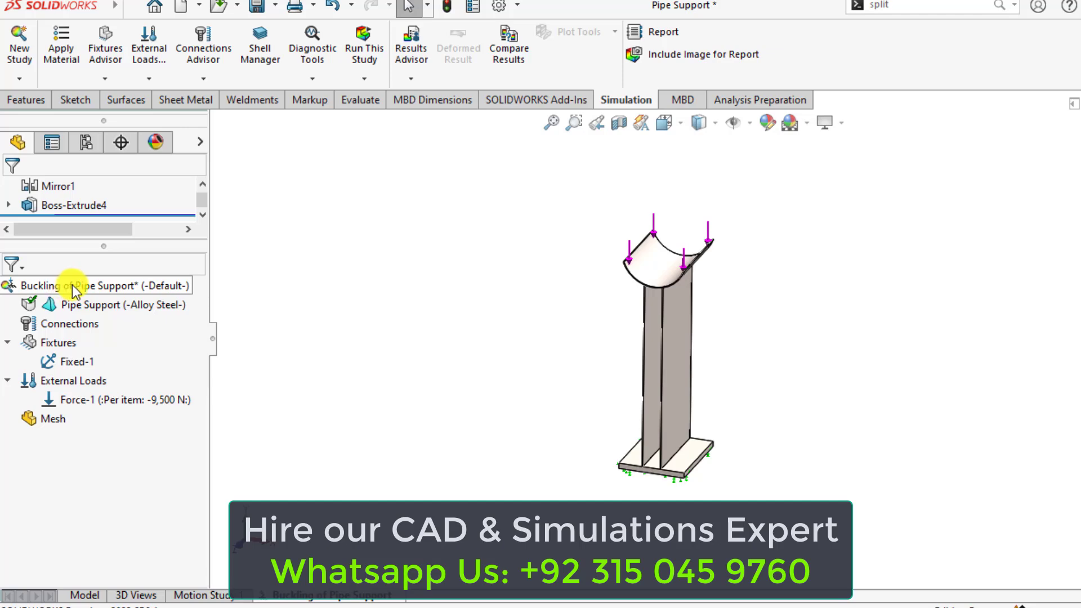
right_click(54, 288)
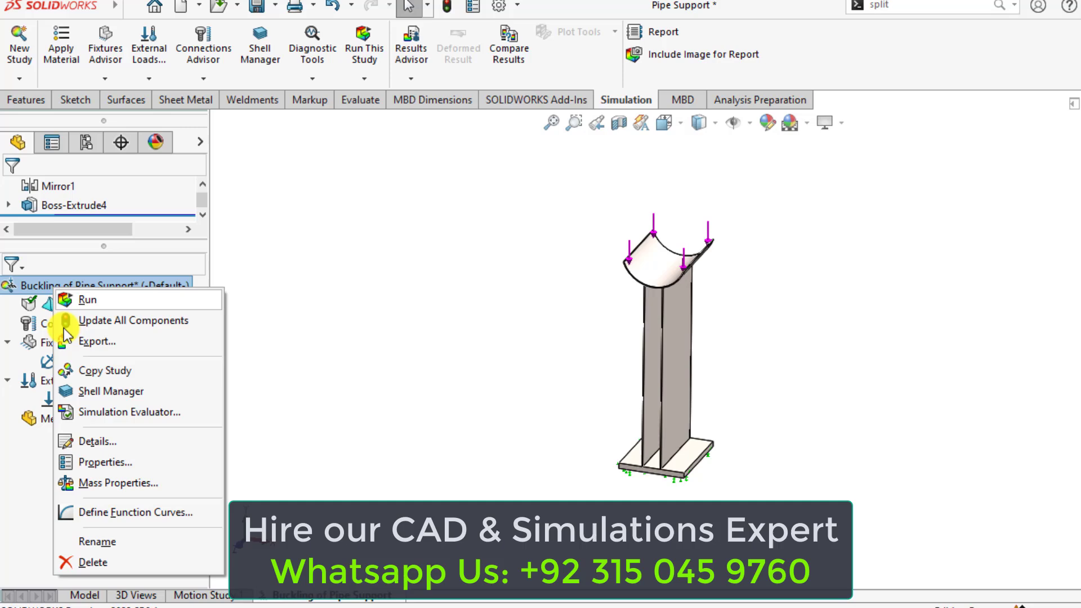
left_click(101, 462)
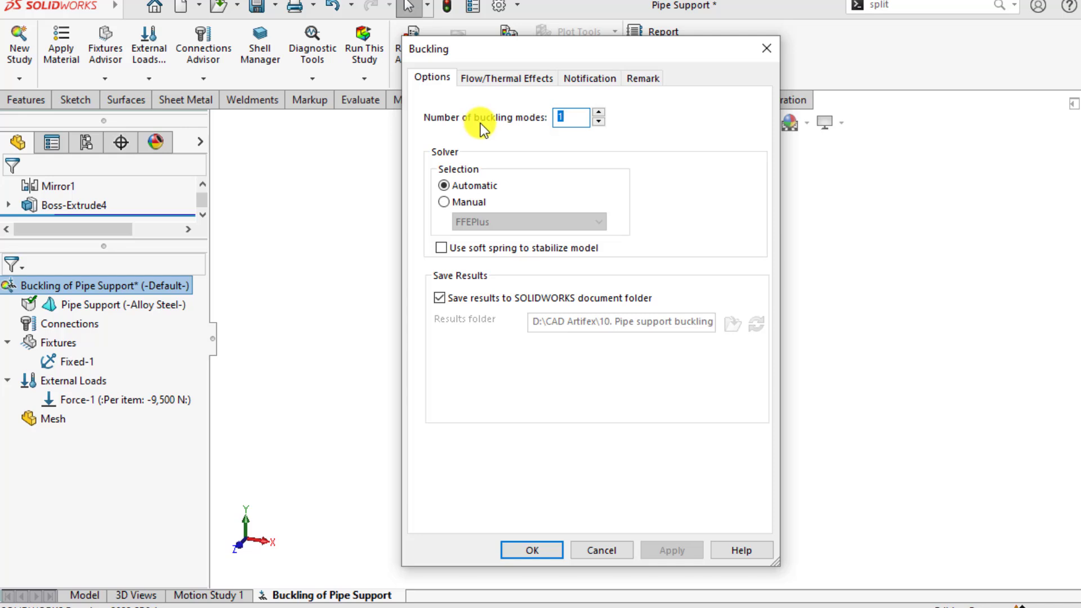
left_click(598, 113)
left_click(597, 112)
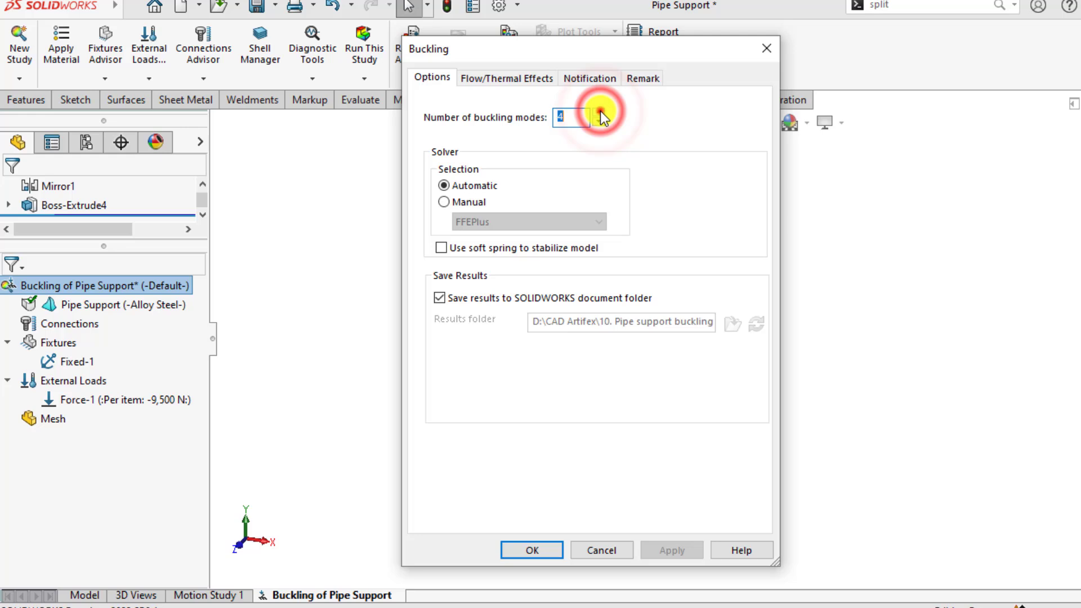
left_click(598, 113)
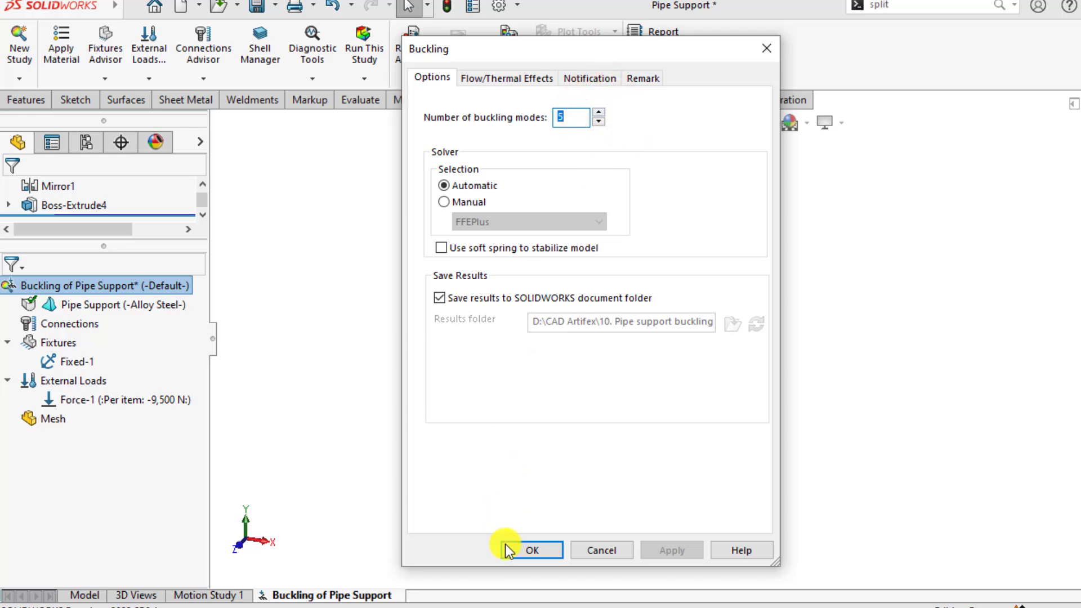
left_click(526, 549)
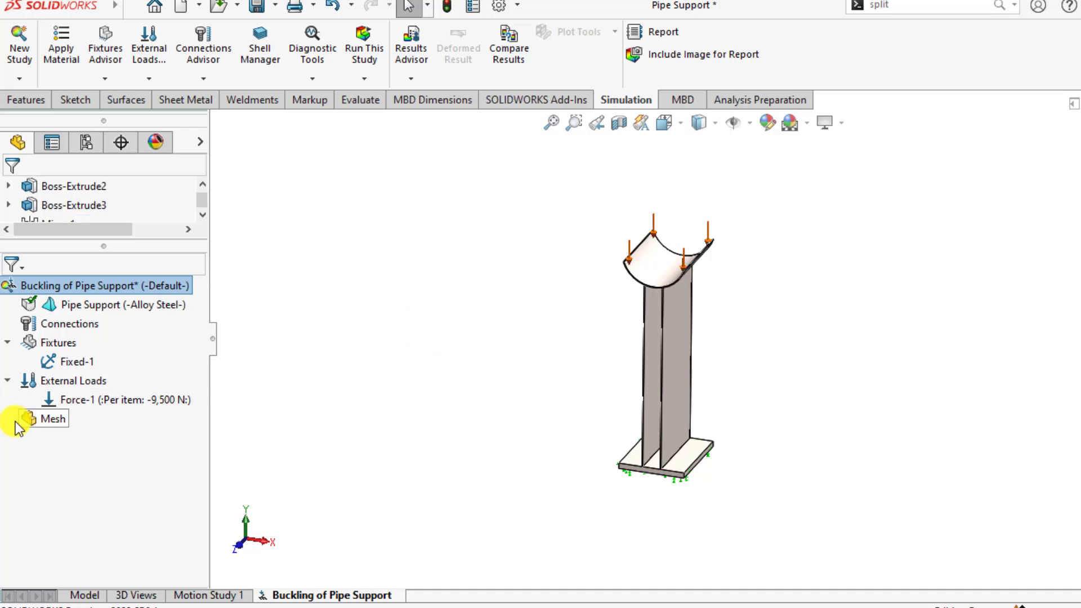
Create a curvature-based mesh of the pipe support at the default density and run the buckling study
right_click(33, 418)
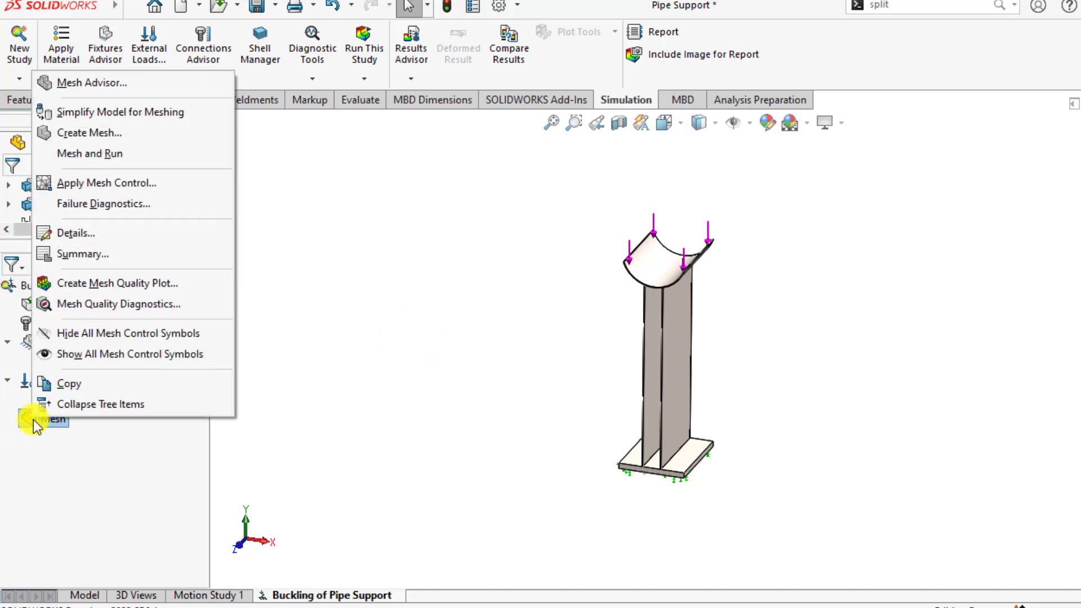
left_click(59, 132)
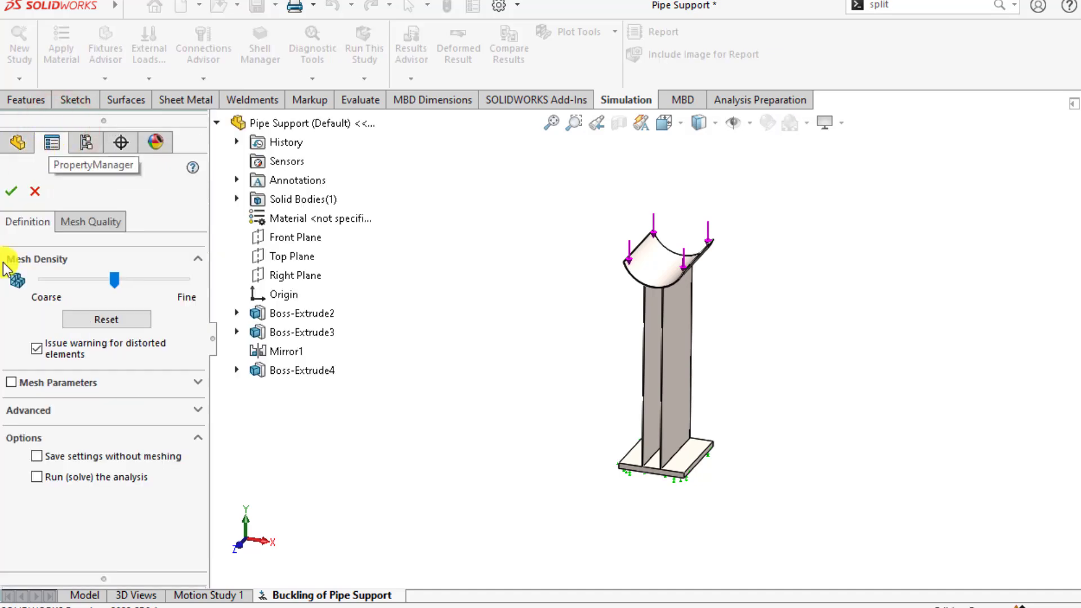
left_click(72, 382)
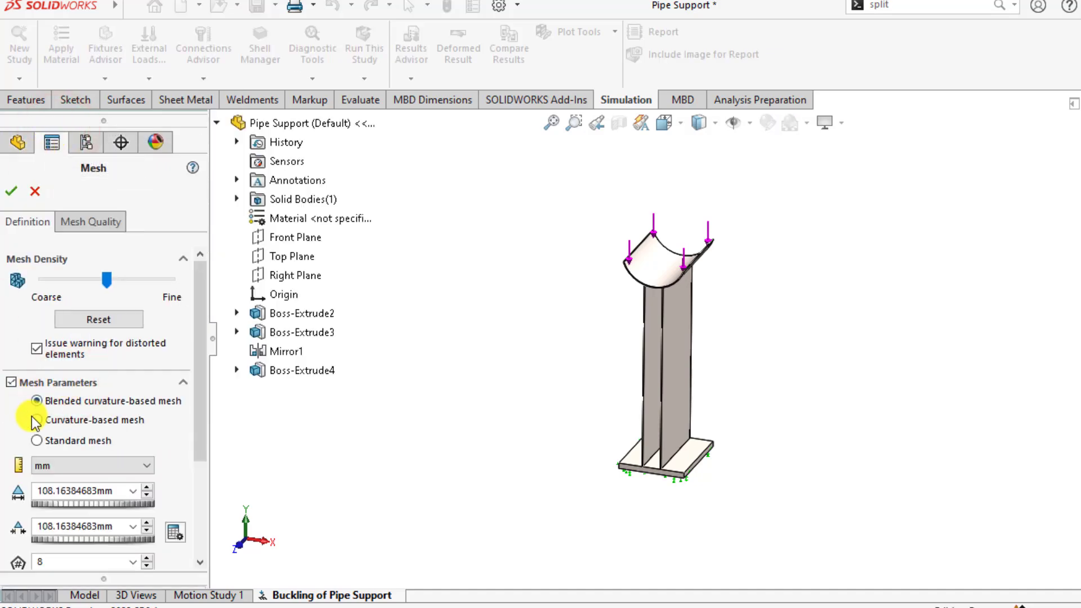
left_click(37, 420)
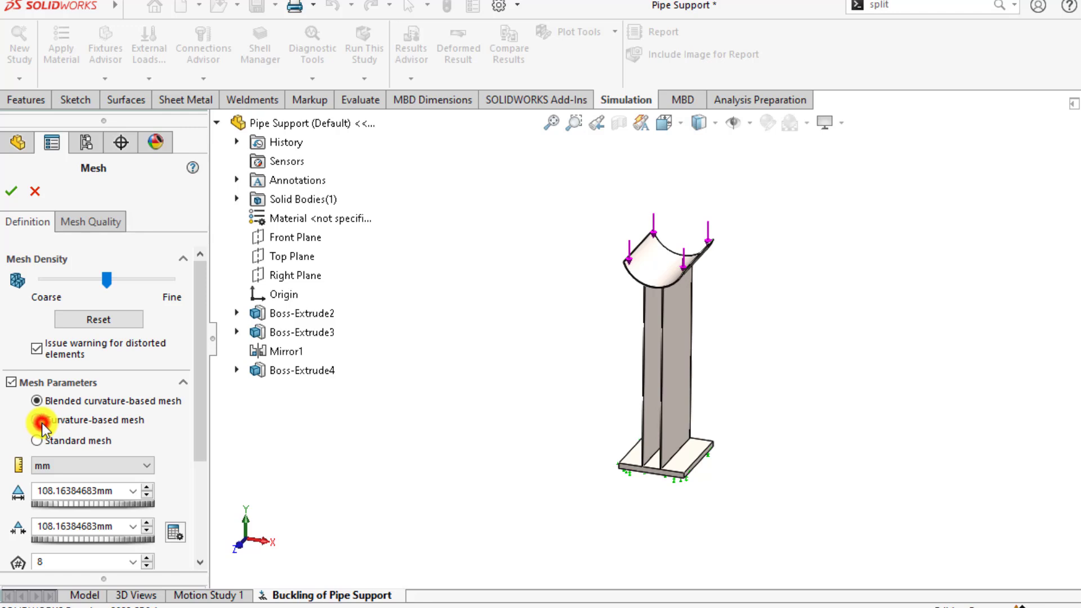
left_click(9, 193)
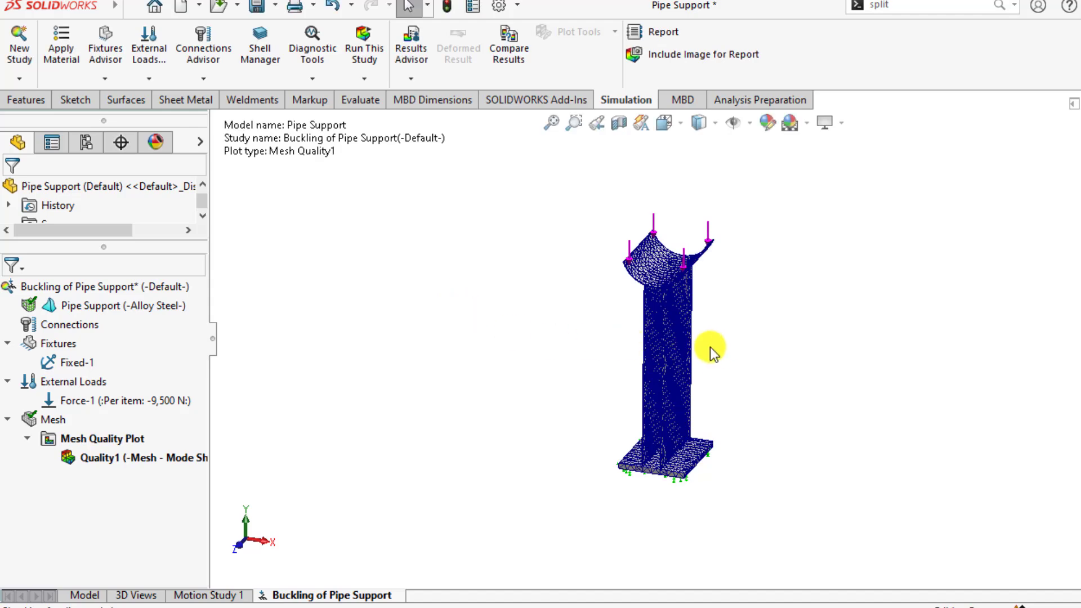
scroll(715, 352, "down", 3)
scroll(717, 353, "up", 1)
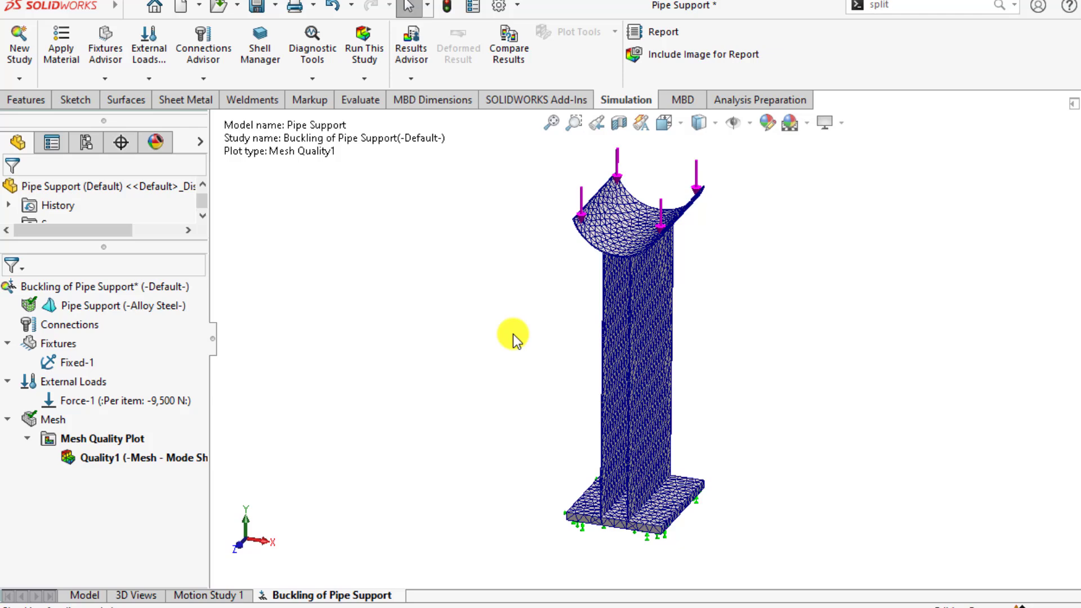
left_click(363, 47)
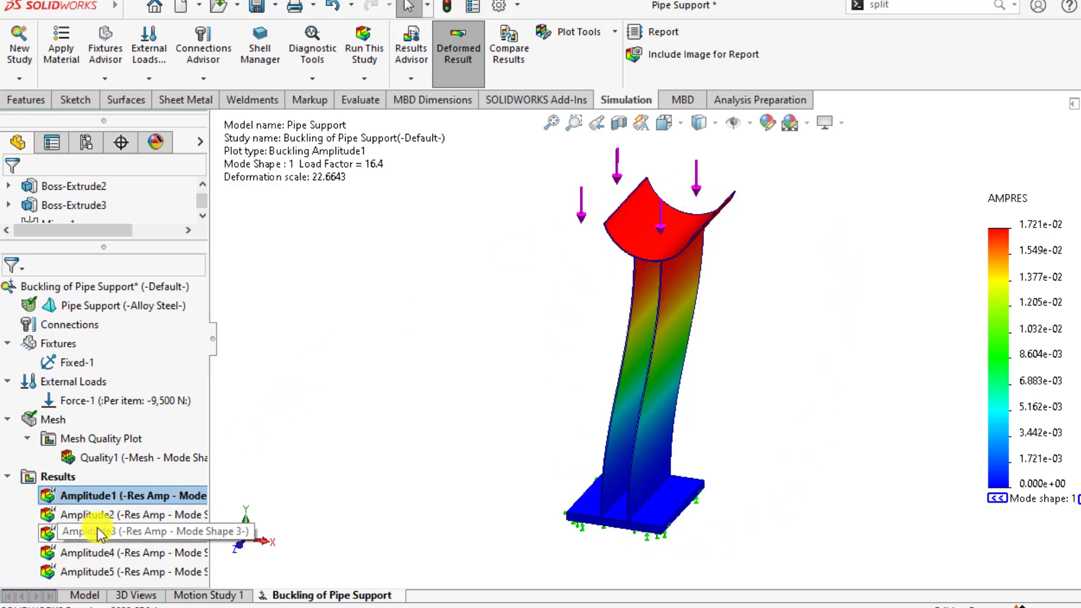
Display the amplitude plots of mode shapes 2 through 5 in turn, and return to mode shape 1
double_click(72, 511)
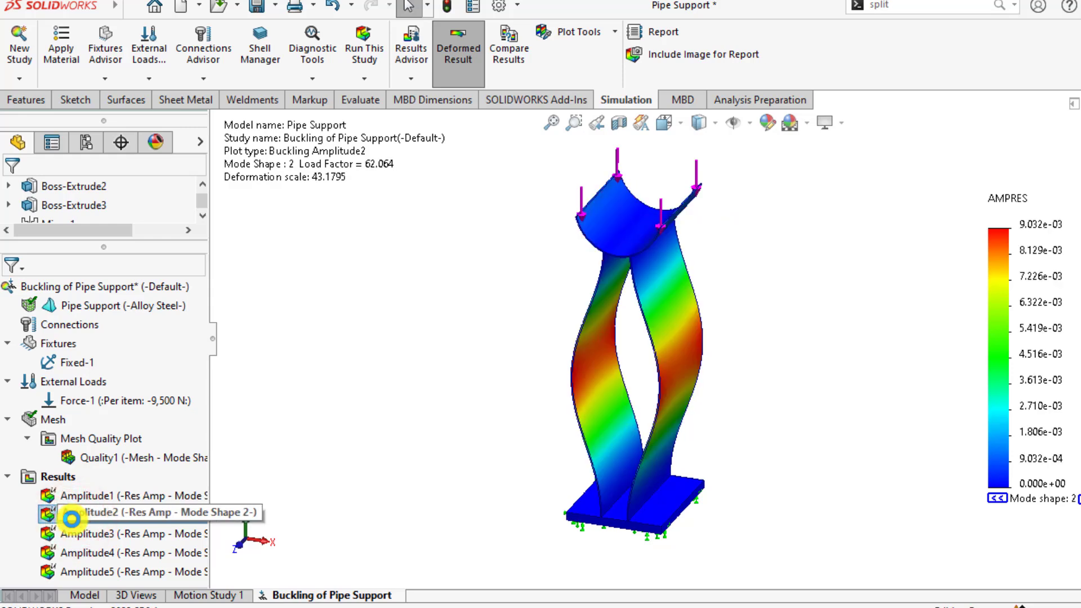
double_click(76, 535)
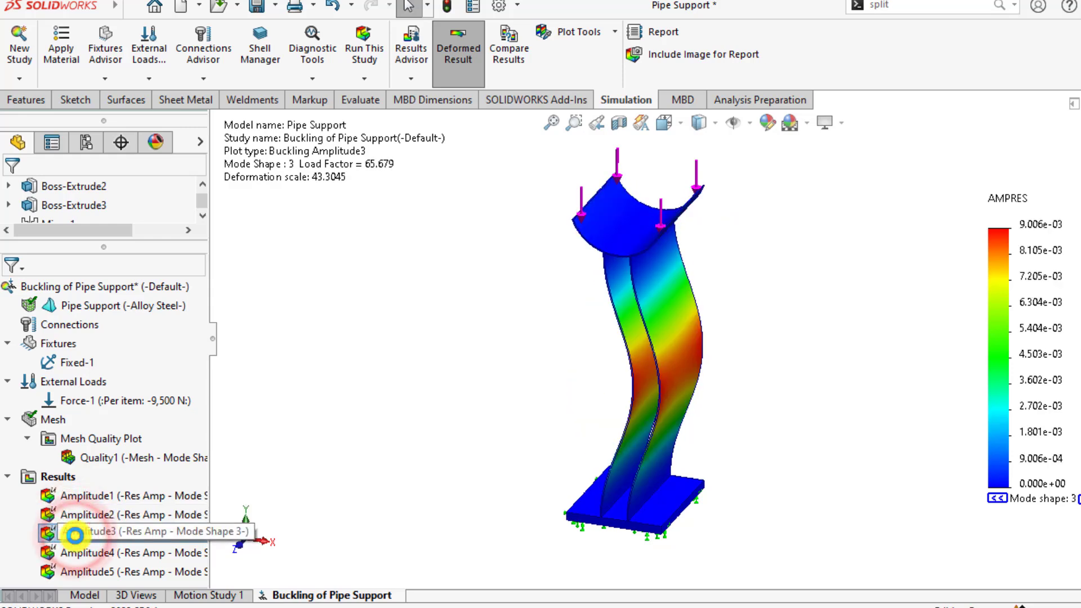
double_click(77, 554)
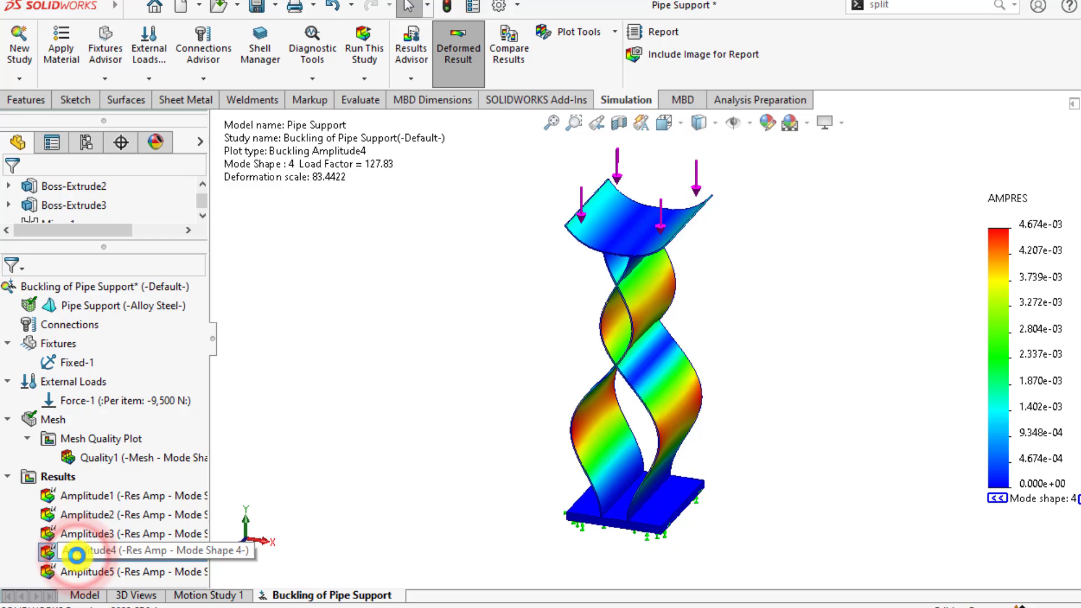
double_click(78, 571)
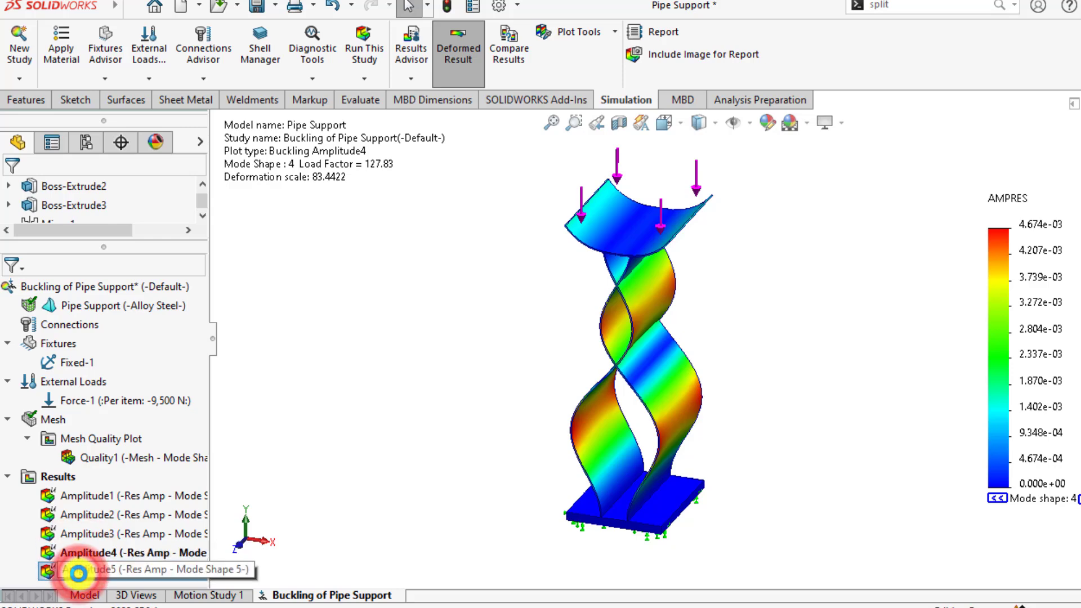
left_click(353, 414)
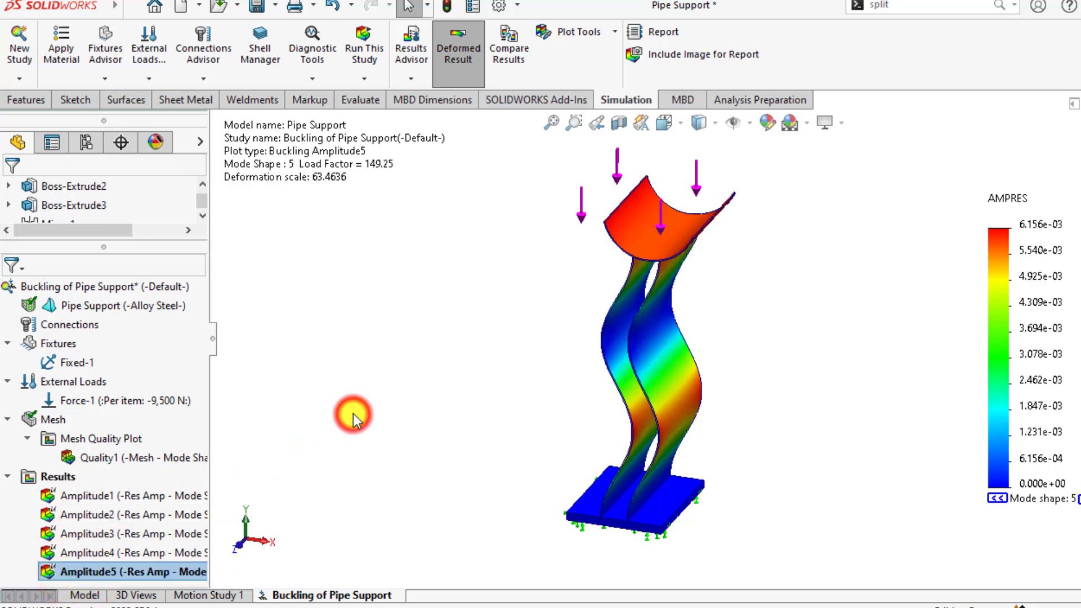
left_click(114, 500)
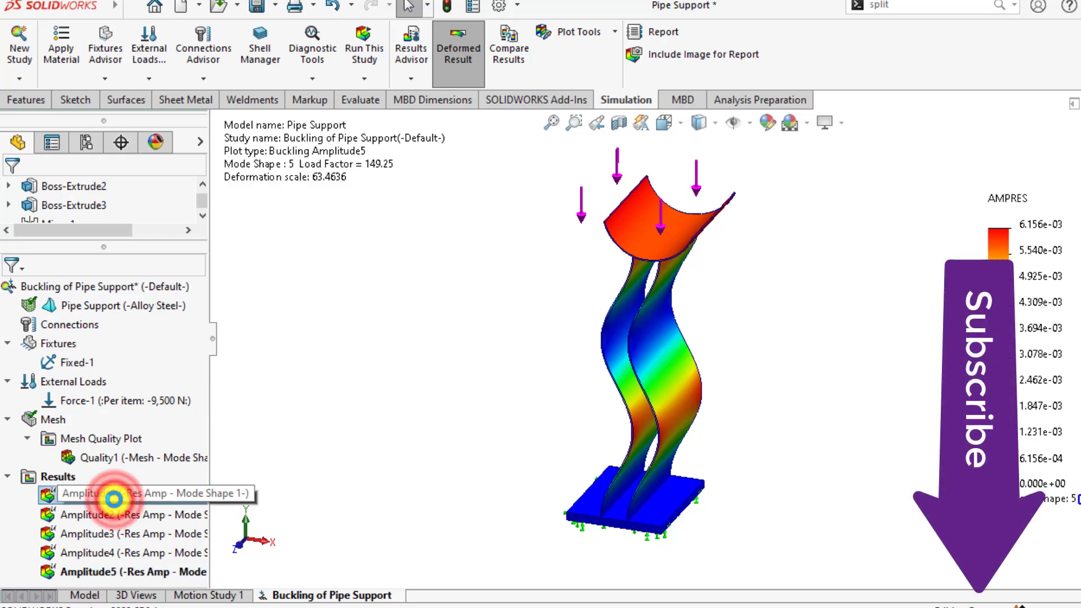
left_click(326, 318)
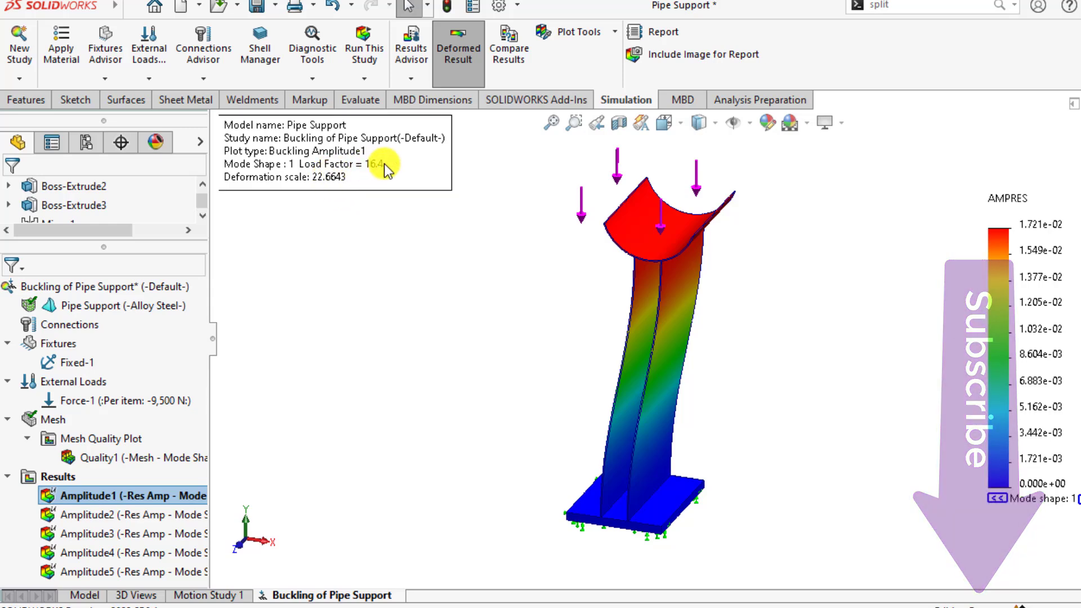
List the buckling factor of safety for all modes and move the list clear of the model
right_click(50, 482)
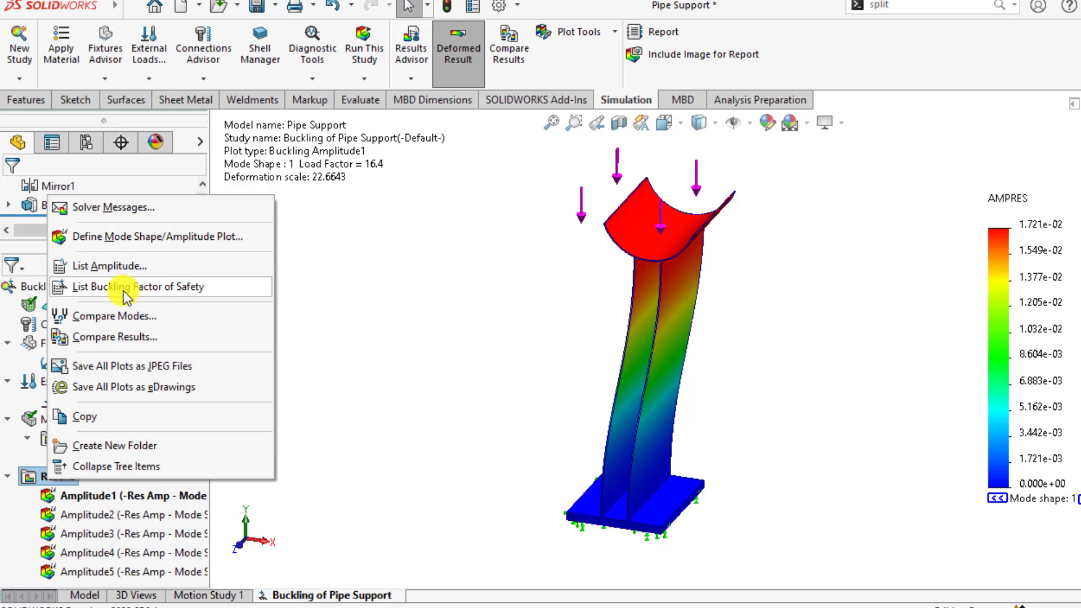
left_click(157, 290)
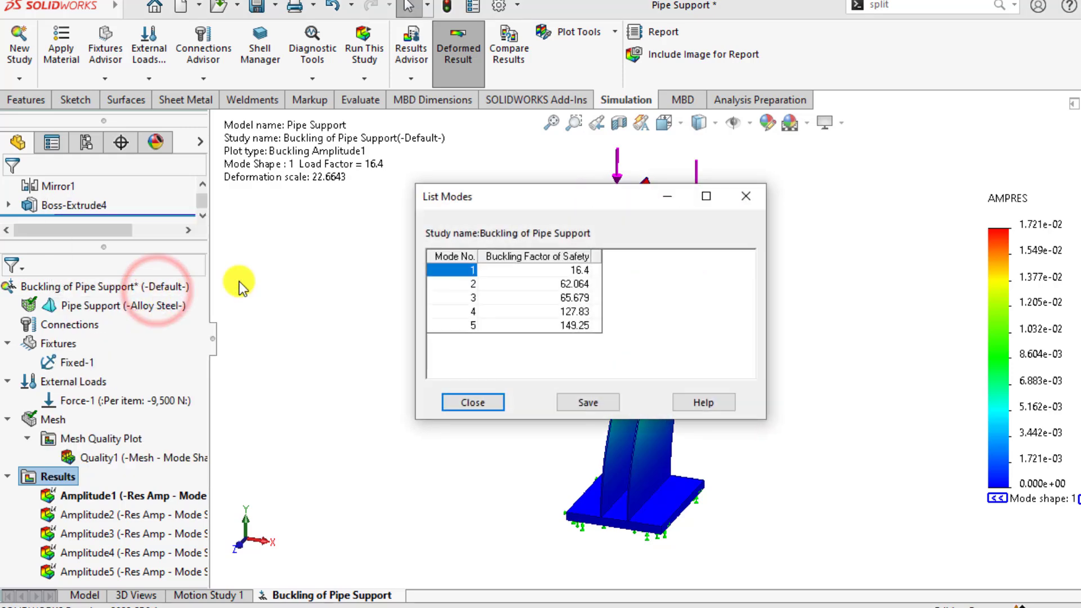
left_click_drag(495, 194, 309, 174)
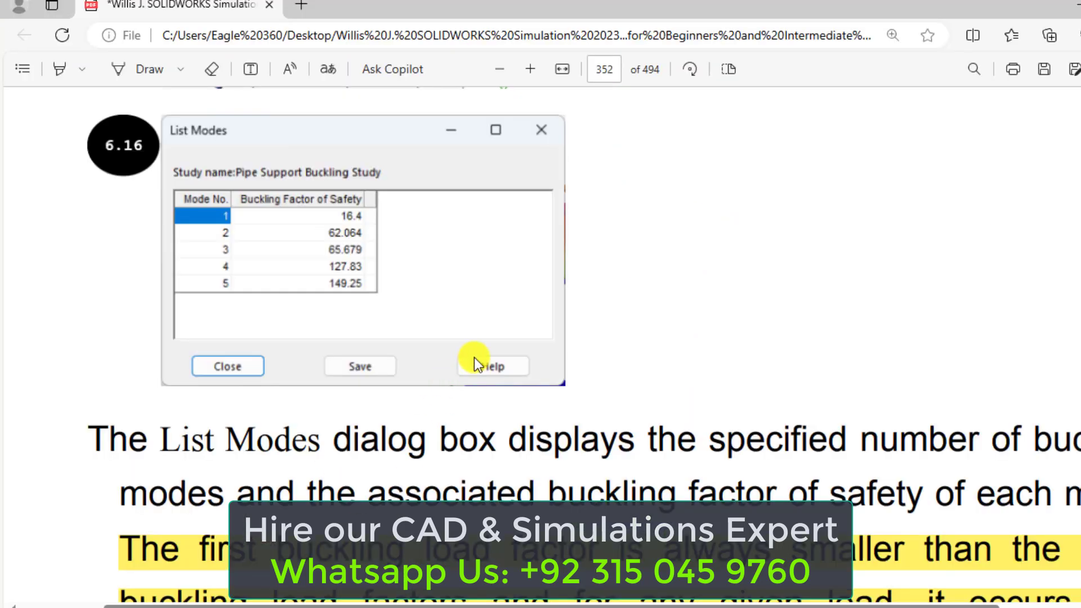
Switch to the PDF guide in the browser and read pages 352–353 on the buckling factor of safety and the buckling load factor formula
scroll(474, 357, "down", 5)
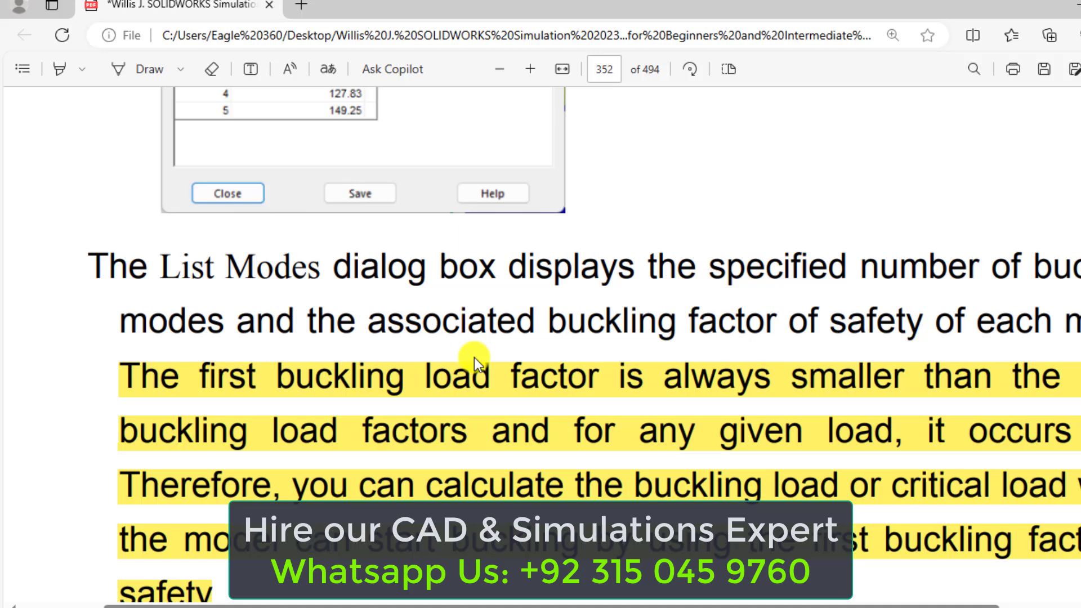
left_click_drag(459, 603, 488, 604)
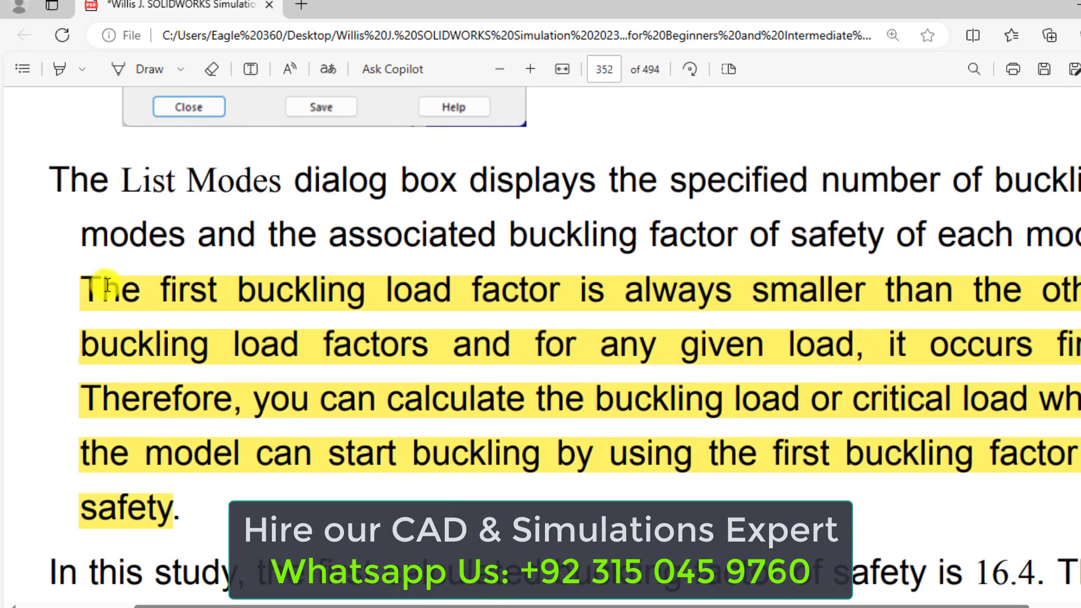
scroll(437, 291, "up", 3)
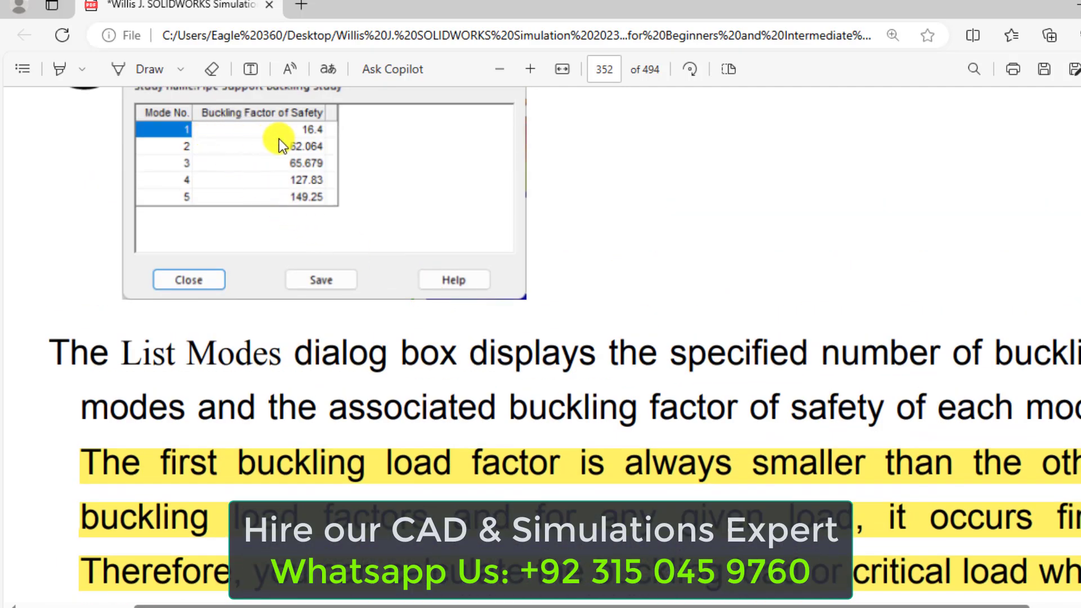
scroll(366, 270, "down", 3)
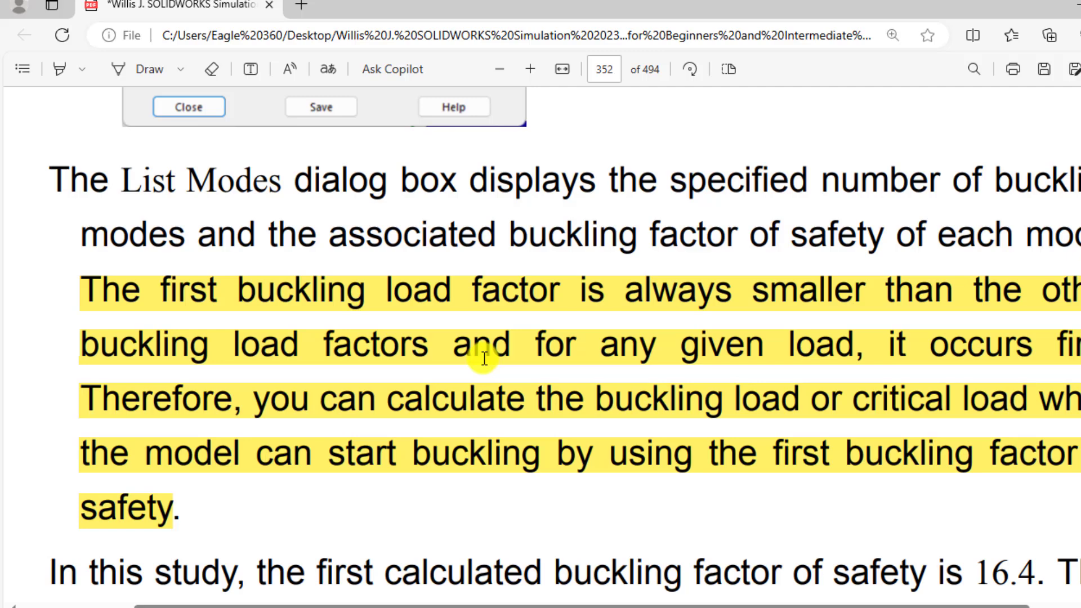
scroll(484, 358, "down", 3)
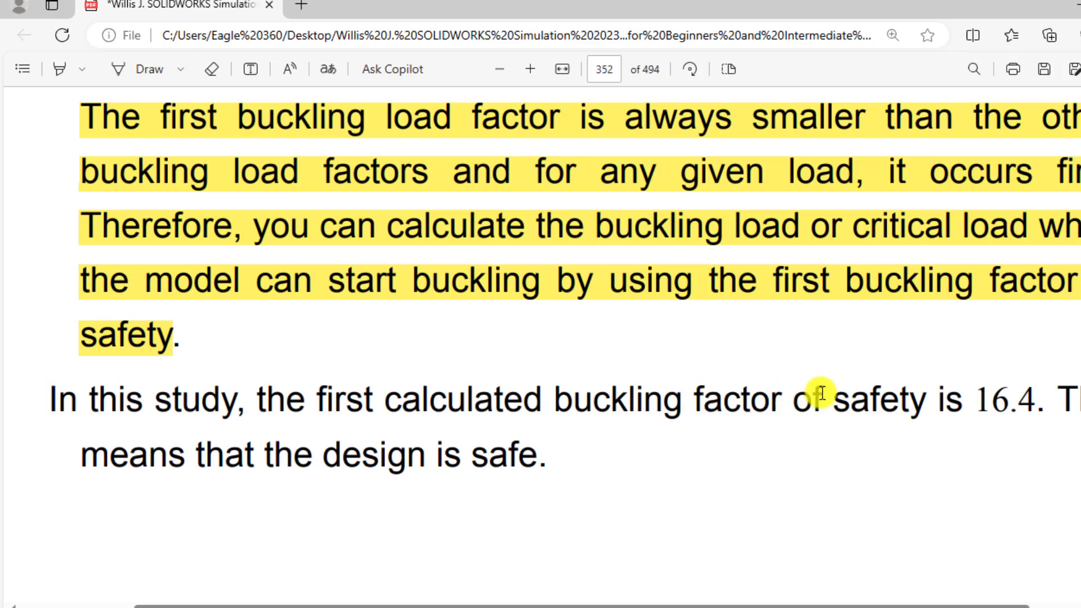
scroll(641, 421, "down", 9)
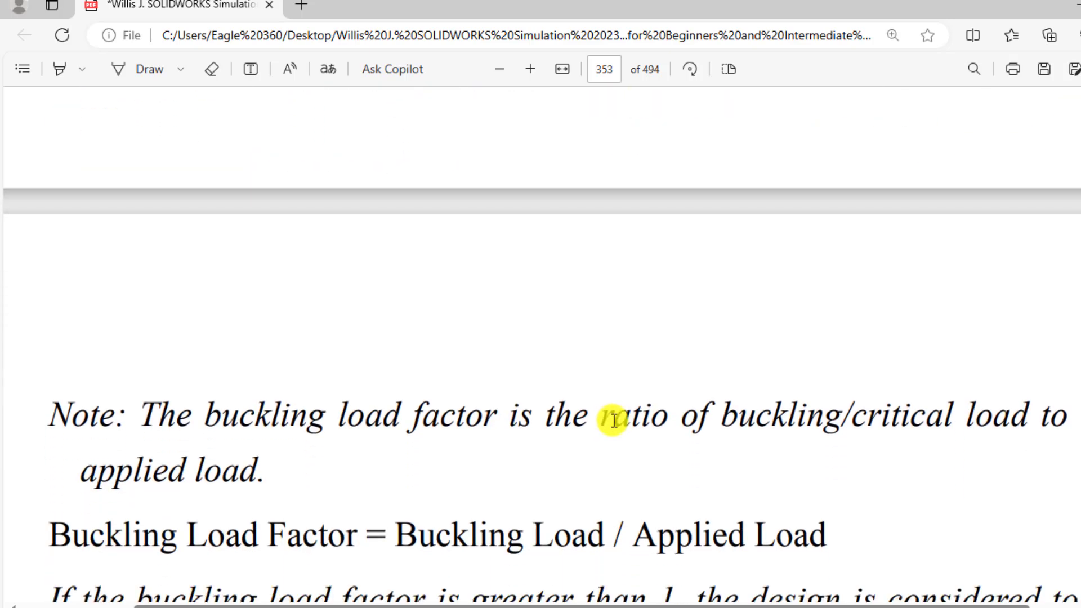
scroll(468, 379, "down", 2)
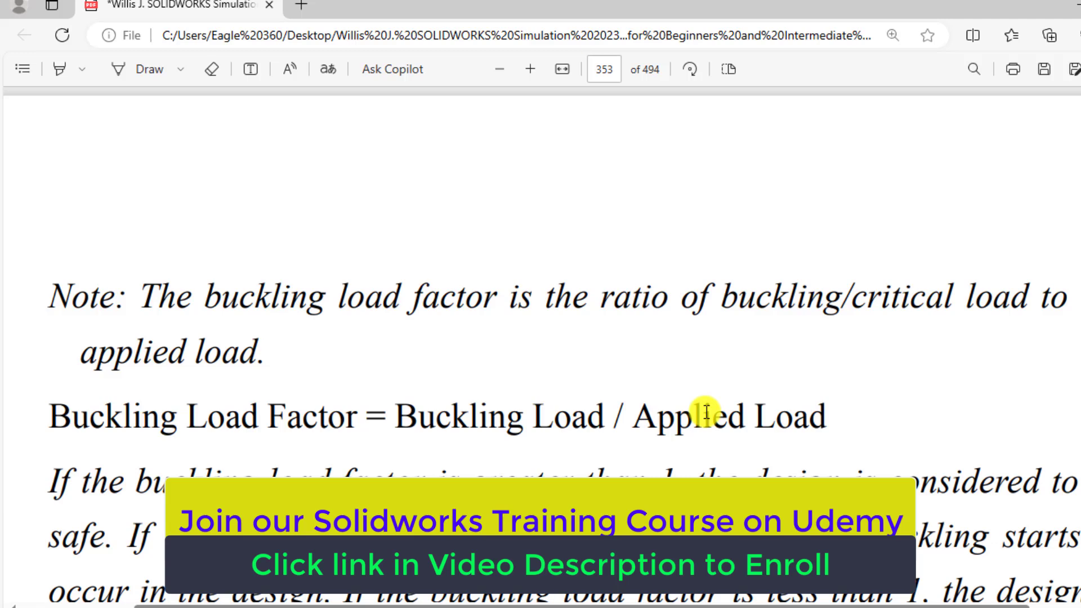
scroll(706, 412, "down", 3)
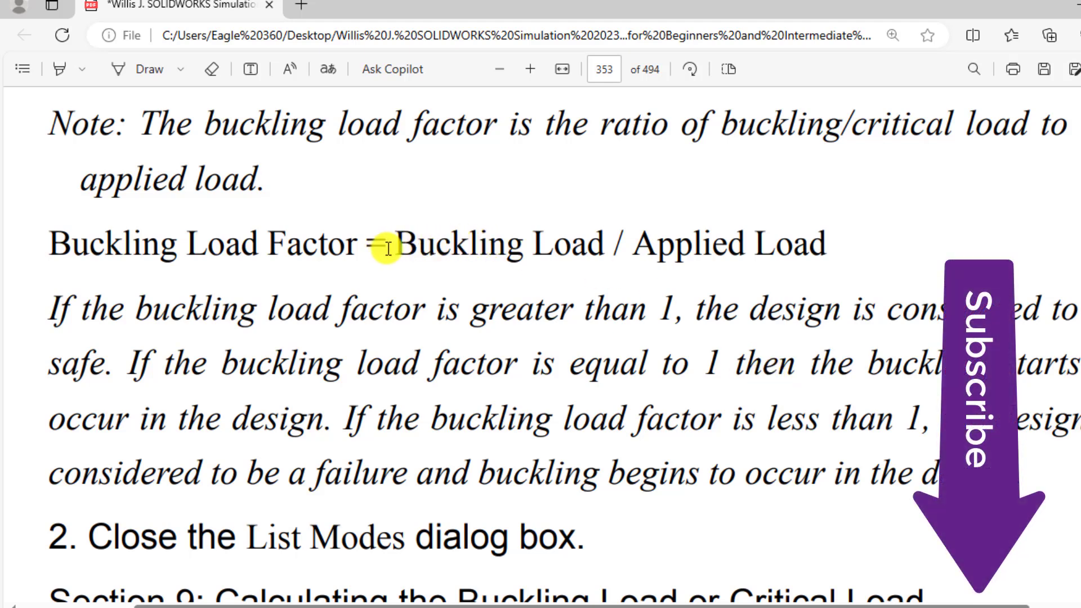
left_click_drag(387, 248, 607, 238)
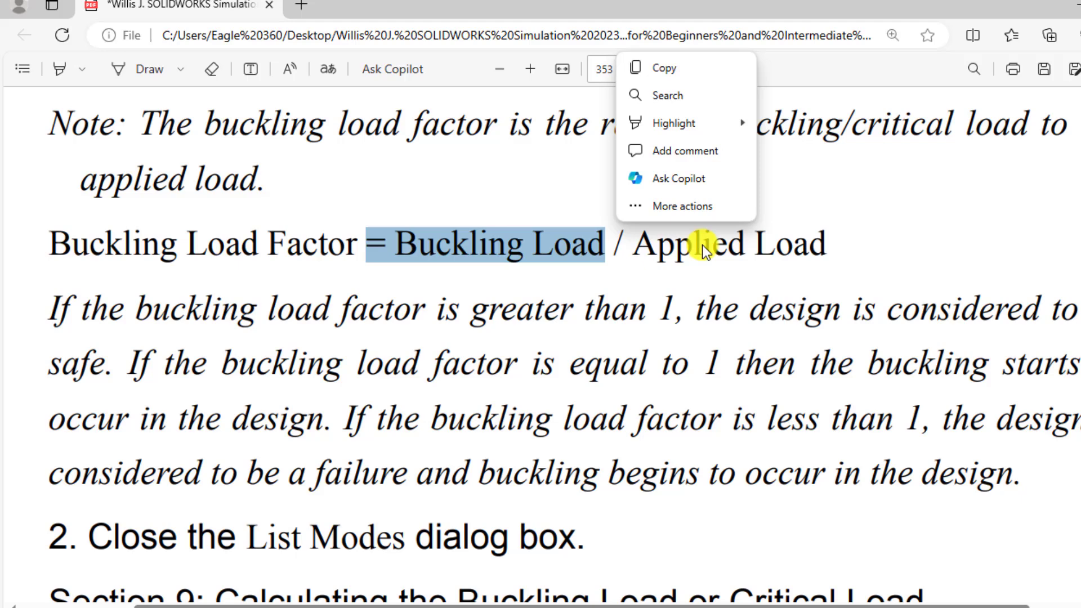
key("Escape")
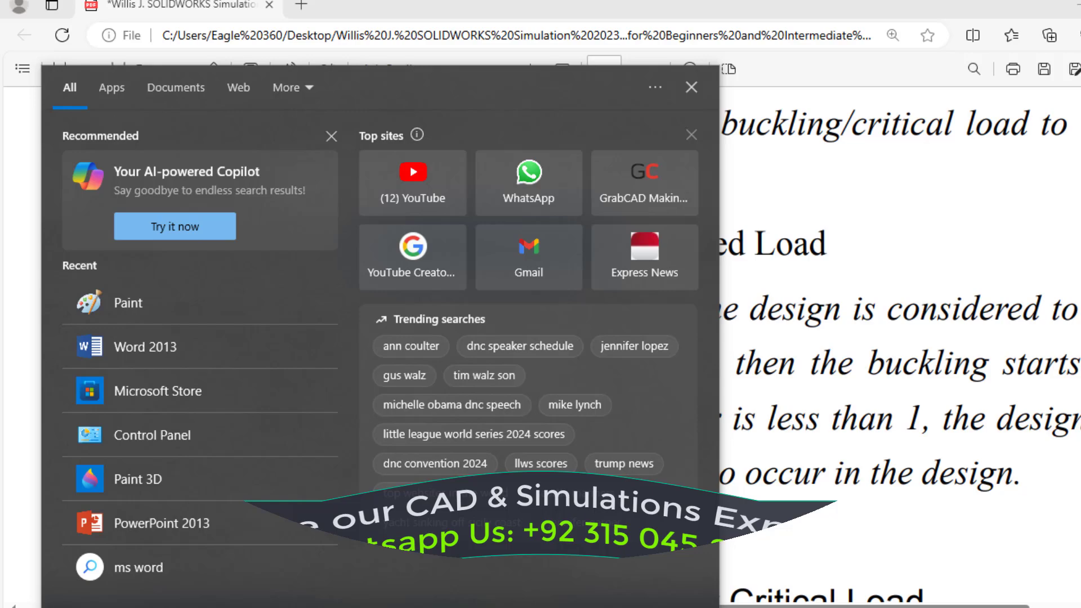
Switch to Calculator and multiply the 9500 N applied load by 16.5 to calculate the buckling load
type("cal")
key("Return")
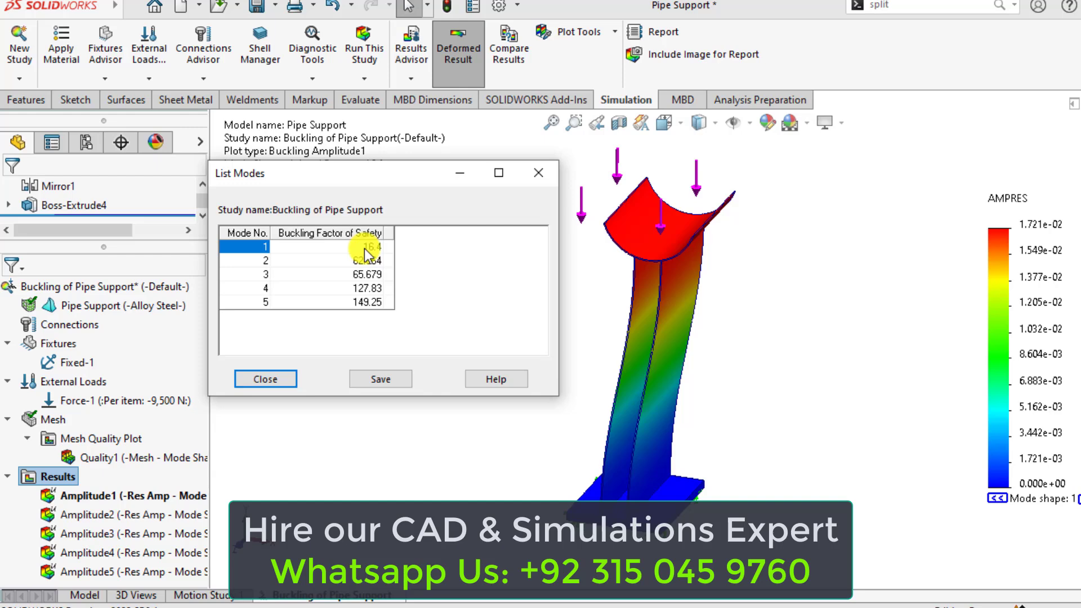
key("XF86Calculator")
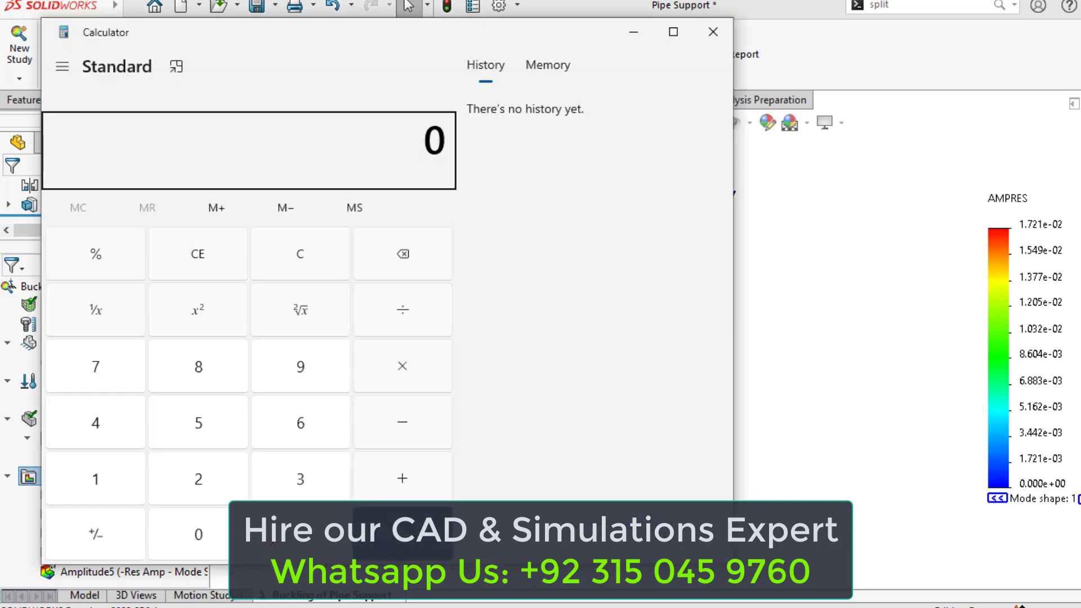
type("9500")
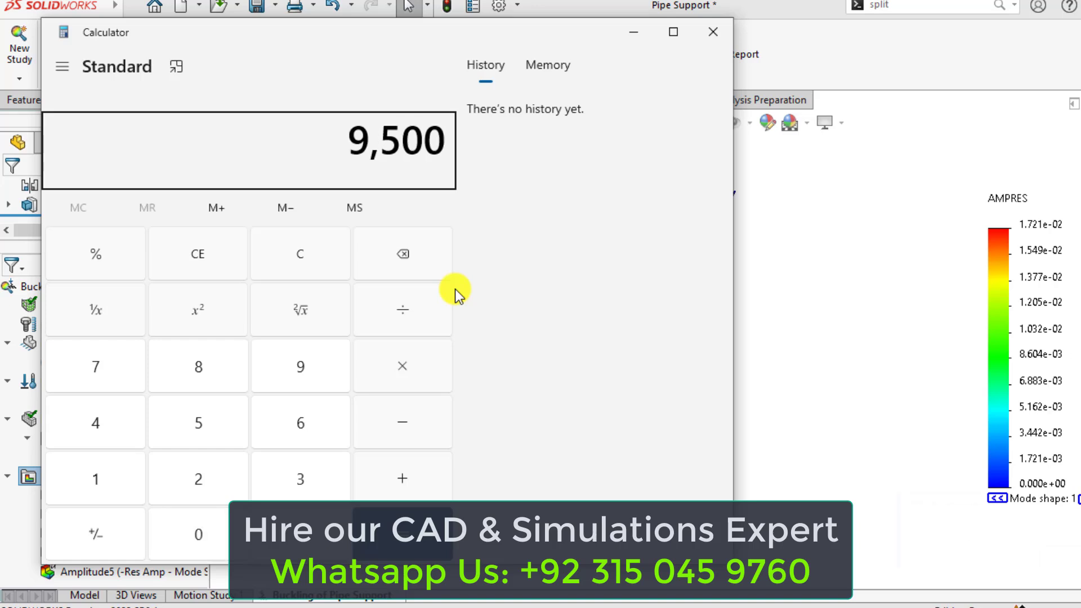
type("*1")
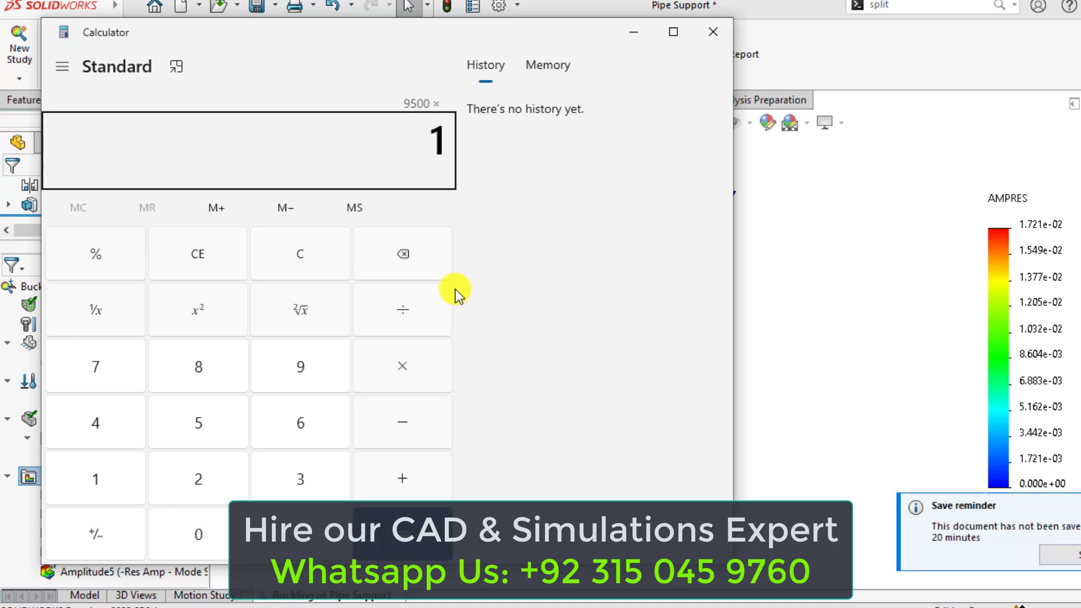
type("6.5")
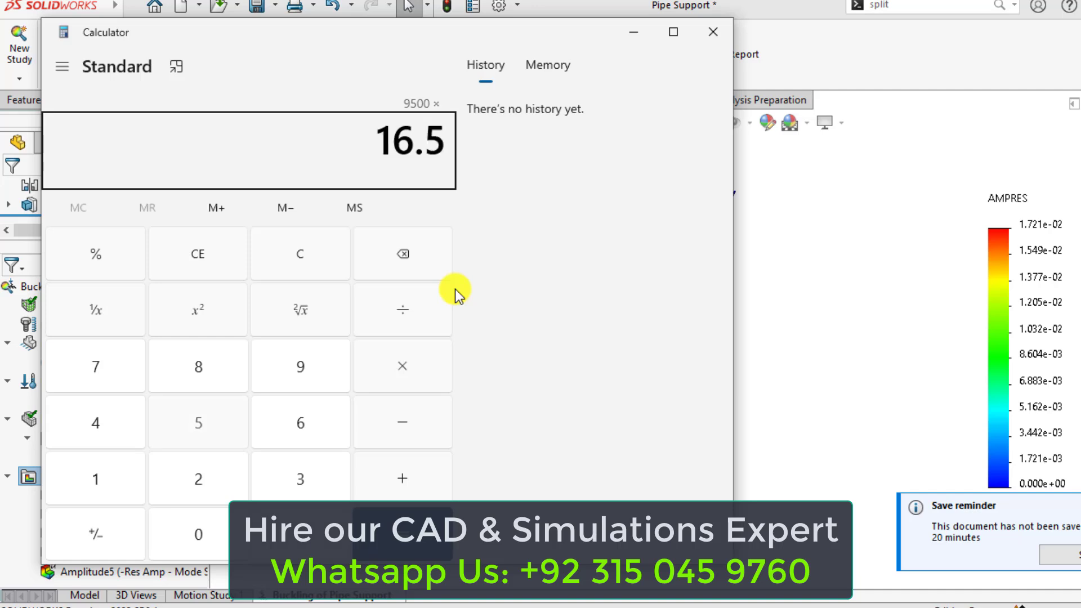
key("Return")
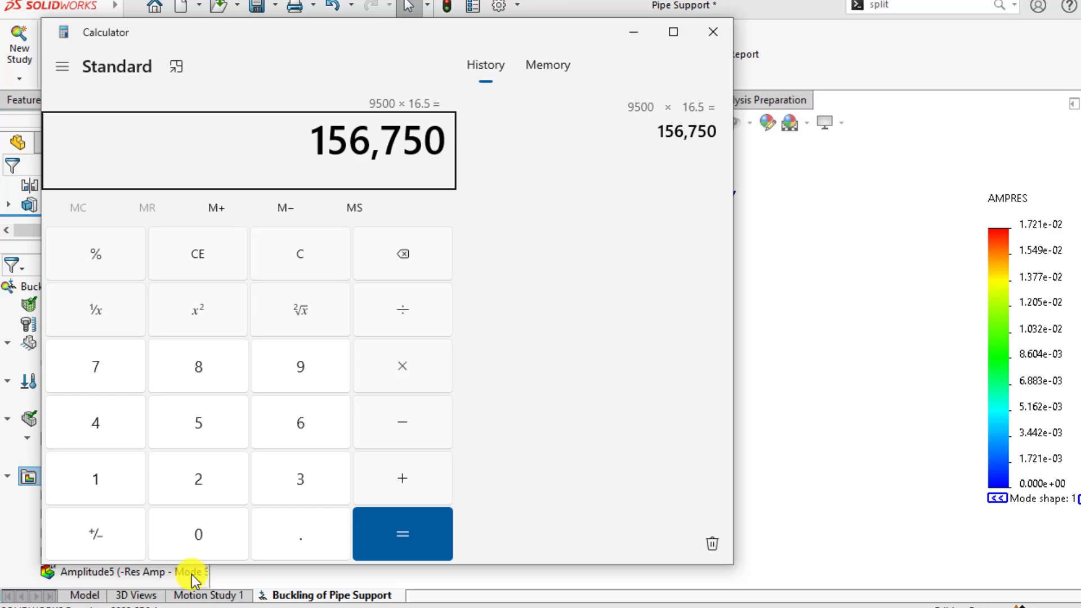
Switch to the PDF guide, read the worked critical load calculation on page 353, and return to the SOLIDWORKS mode list
left_click(392, 606)
scroll(514, 414, "down", 8)
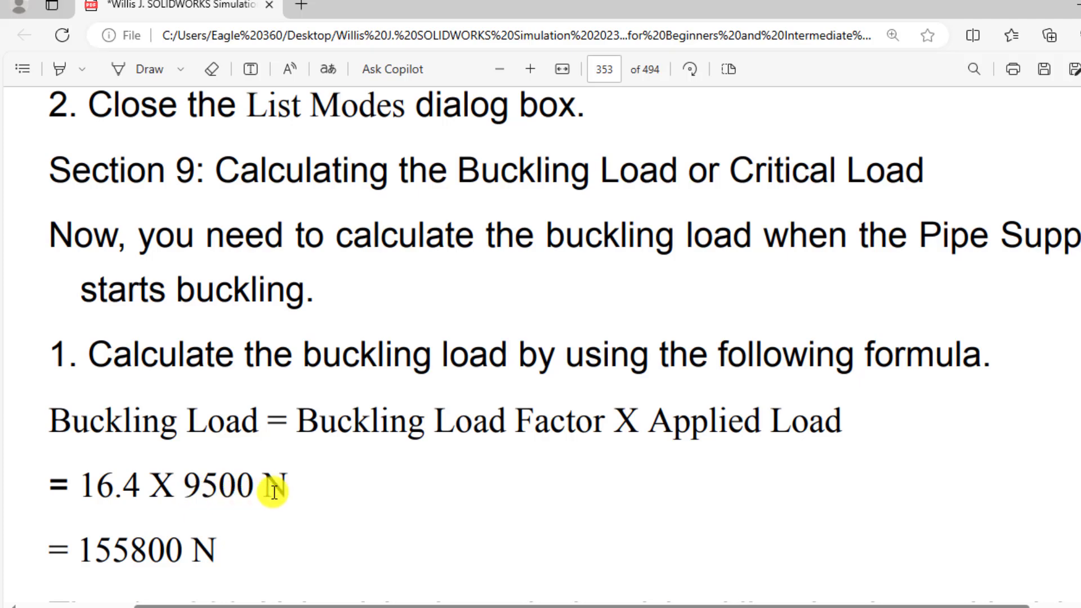
scroll(228, 426, "down", 3)
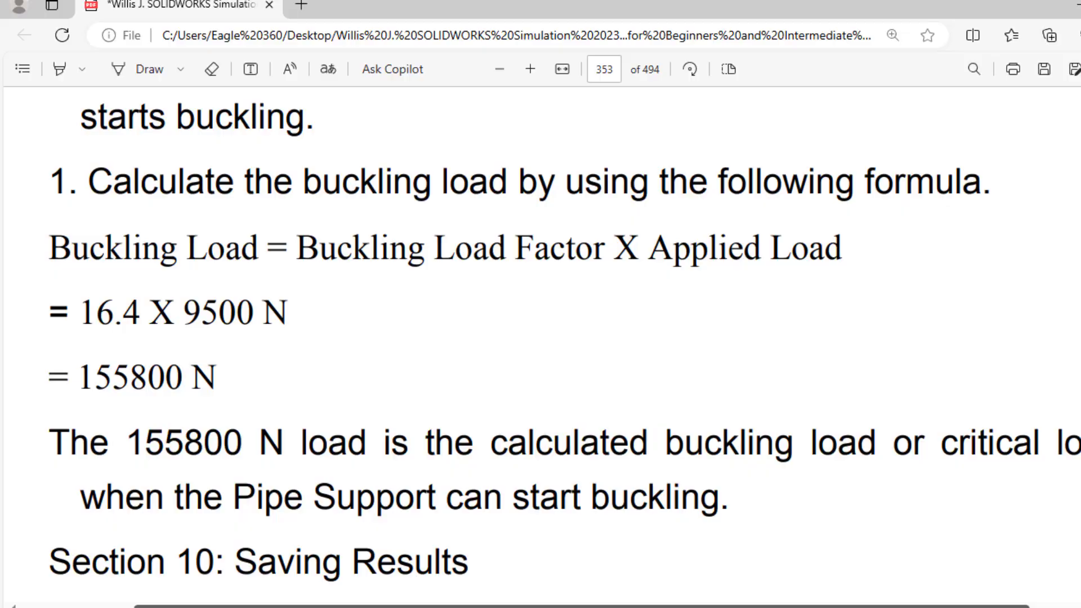
left_click(397, 606)
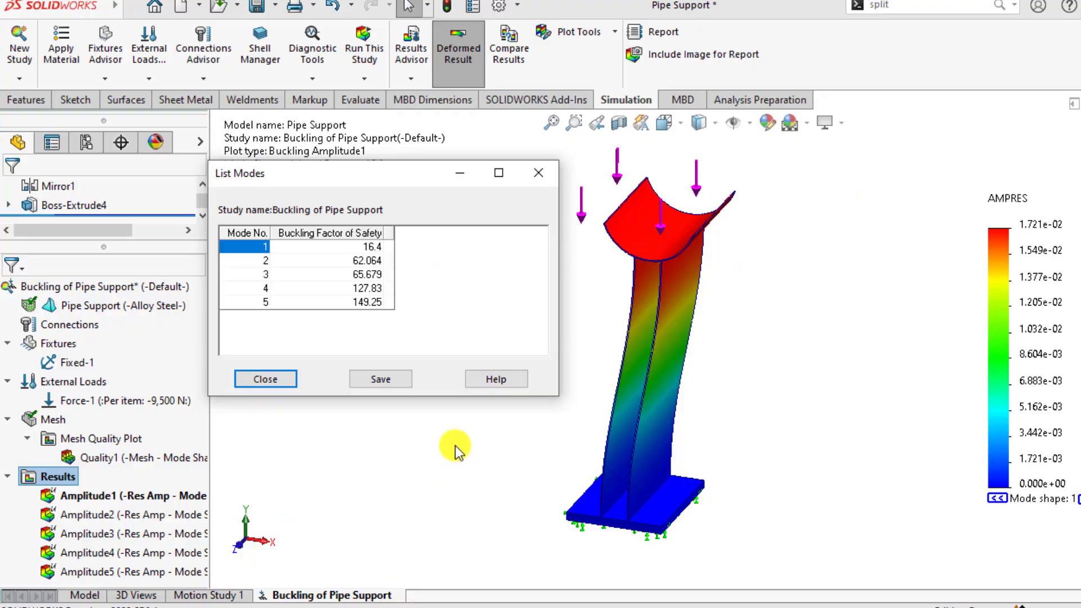